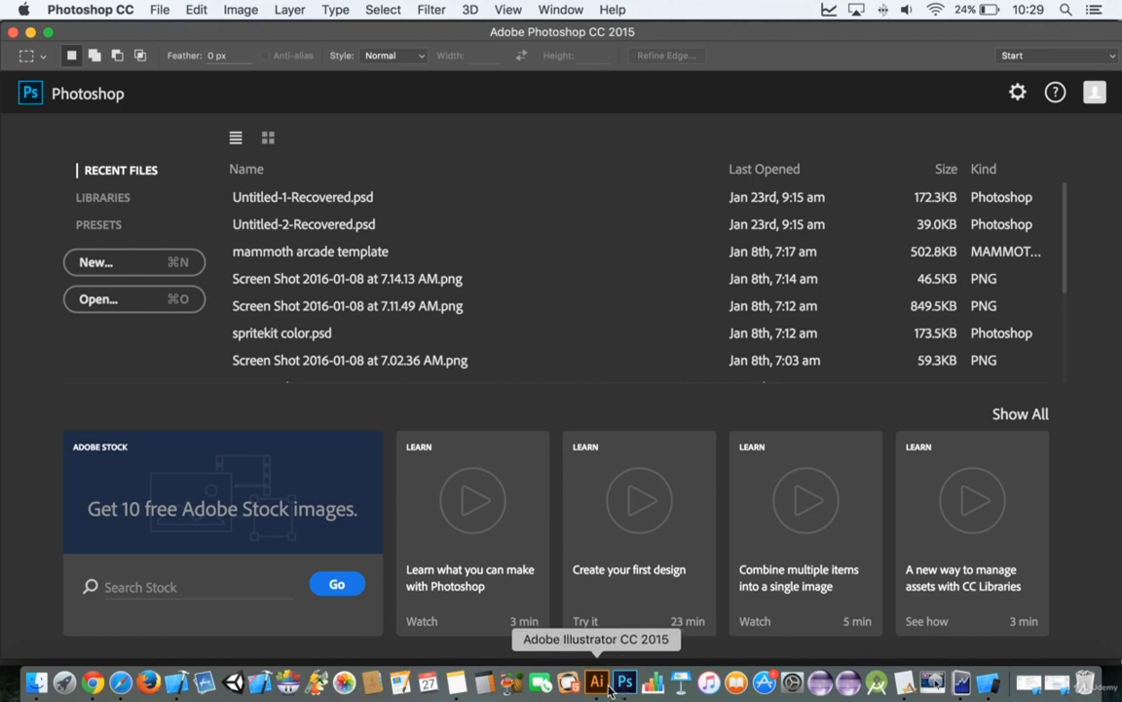
Switch to Illustrator and create a new document 100 pt wide and 100 pt high
click(610, 687)
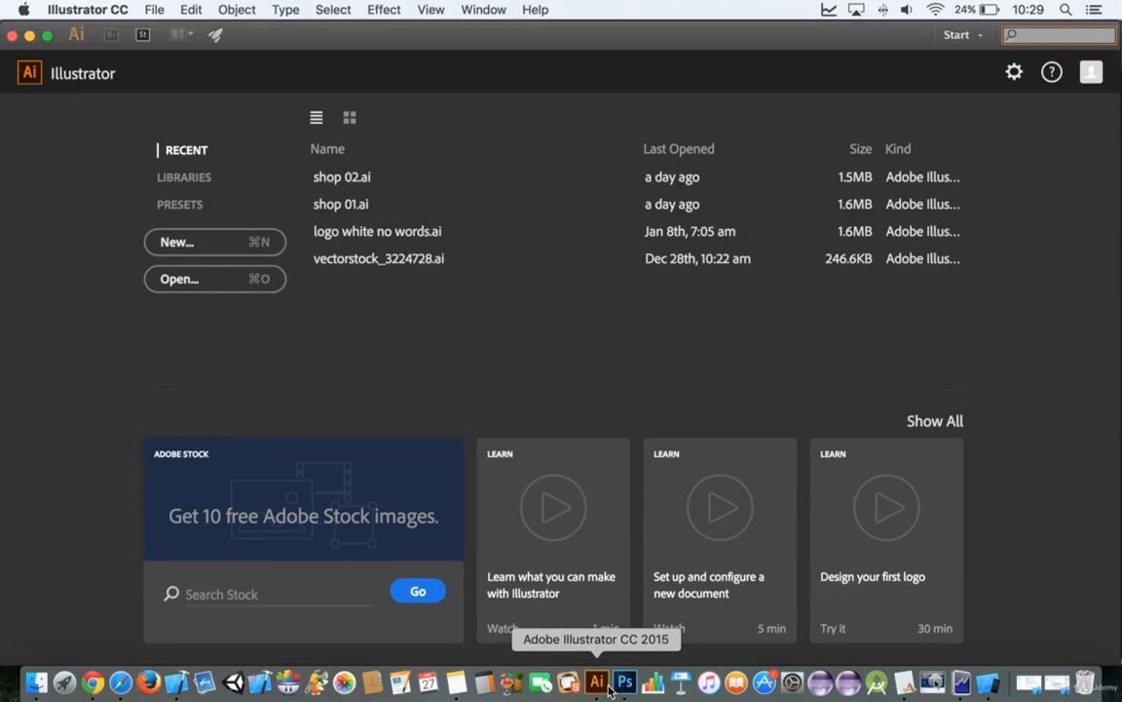
click(156, 9)
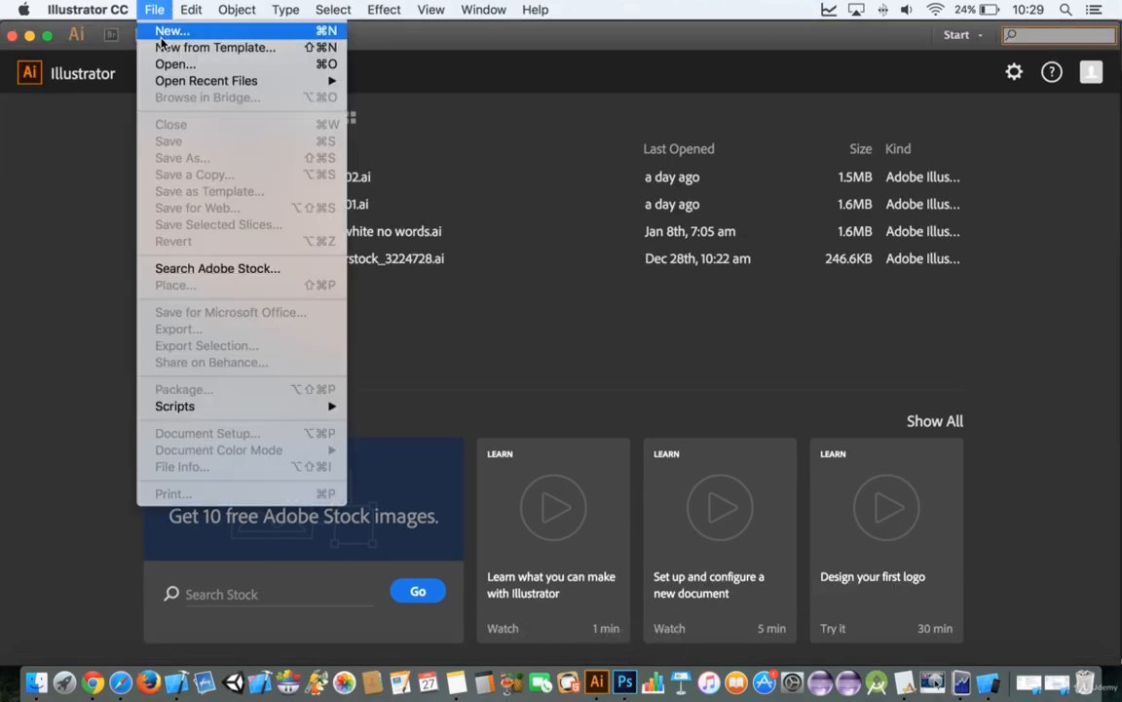
click(162, 41)
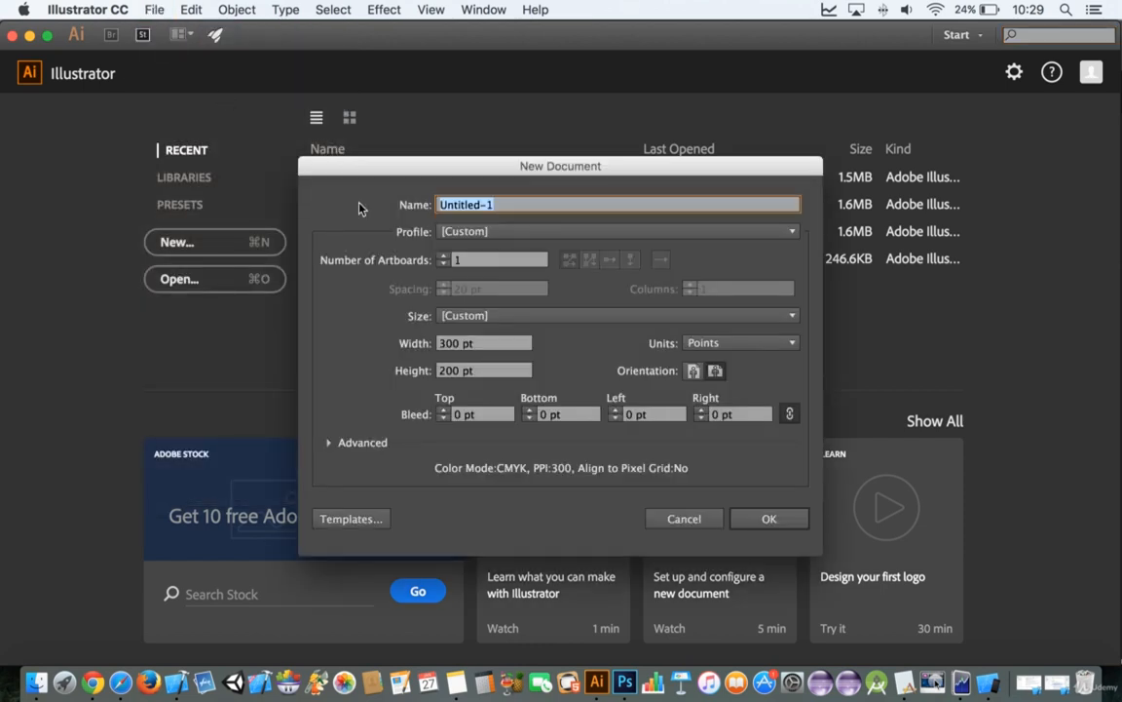
drag(505, 345, 336, 331)
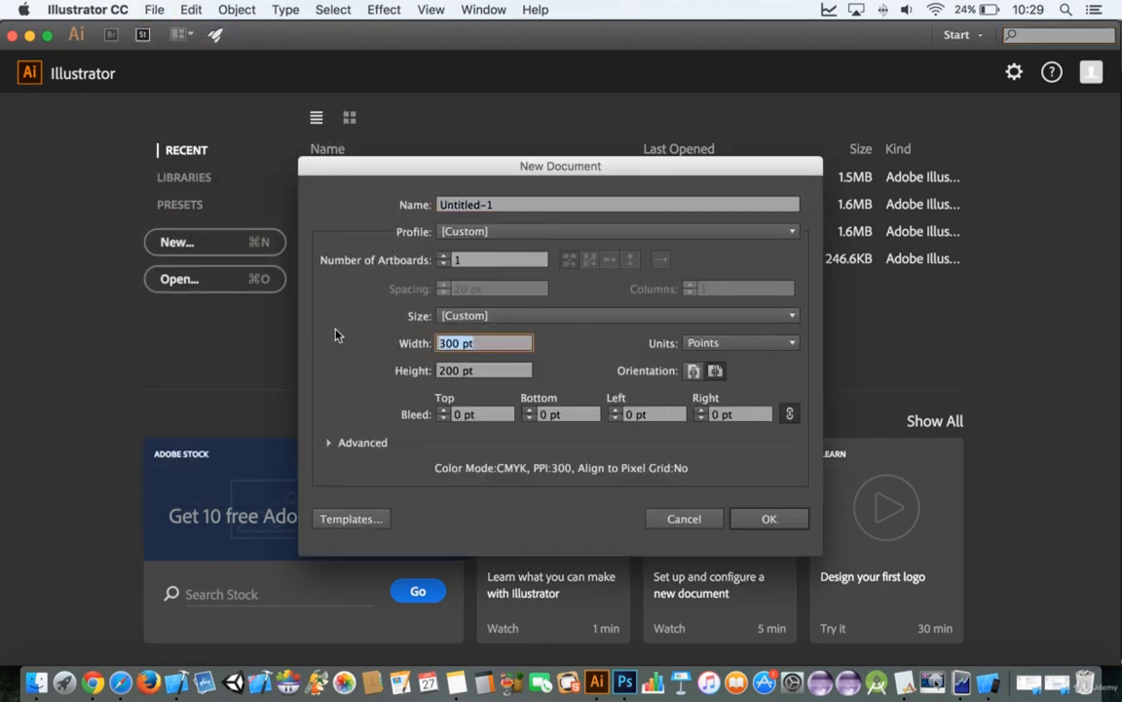
text(100)
key(Tab)
text(100)
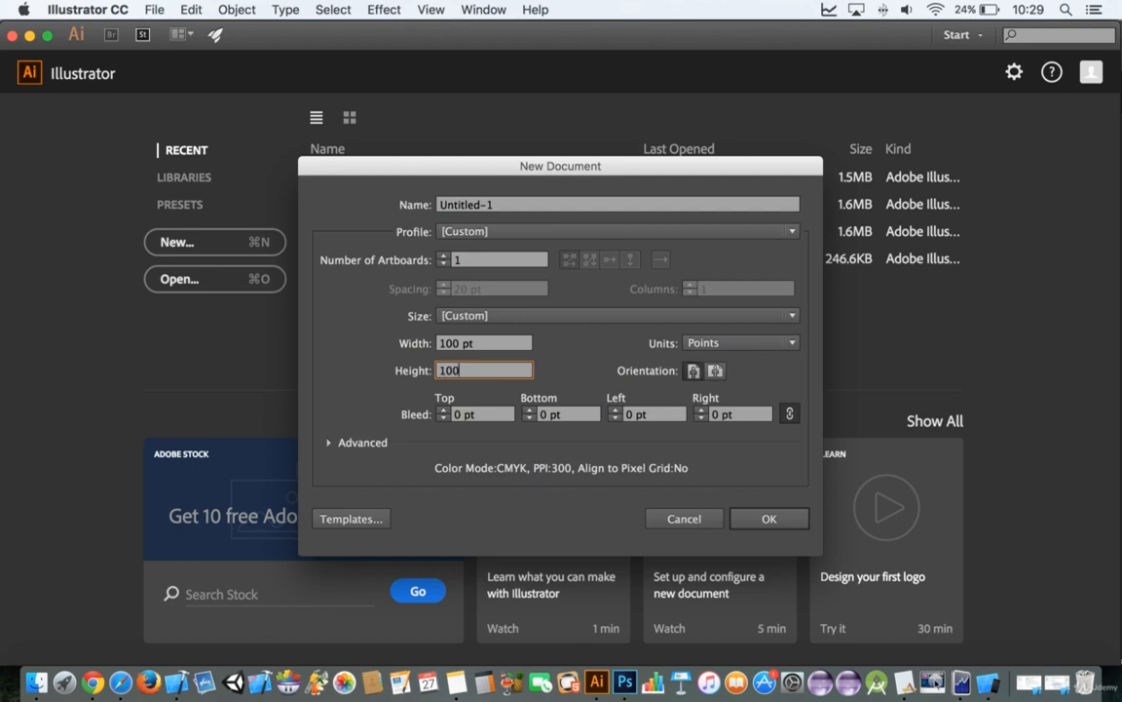
key(Return)
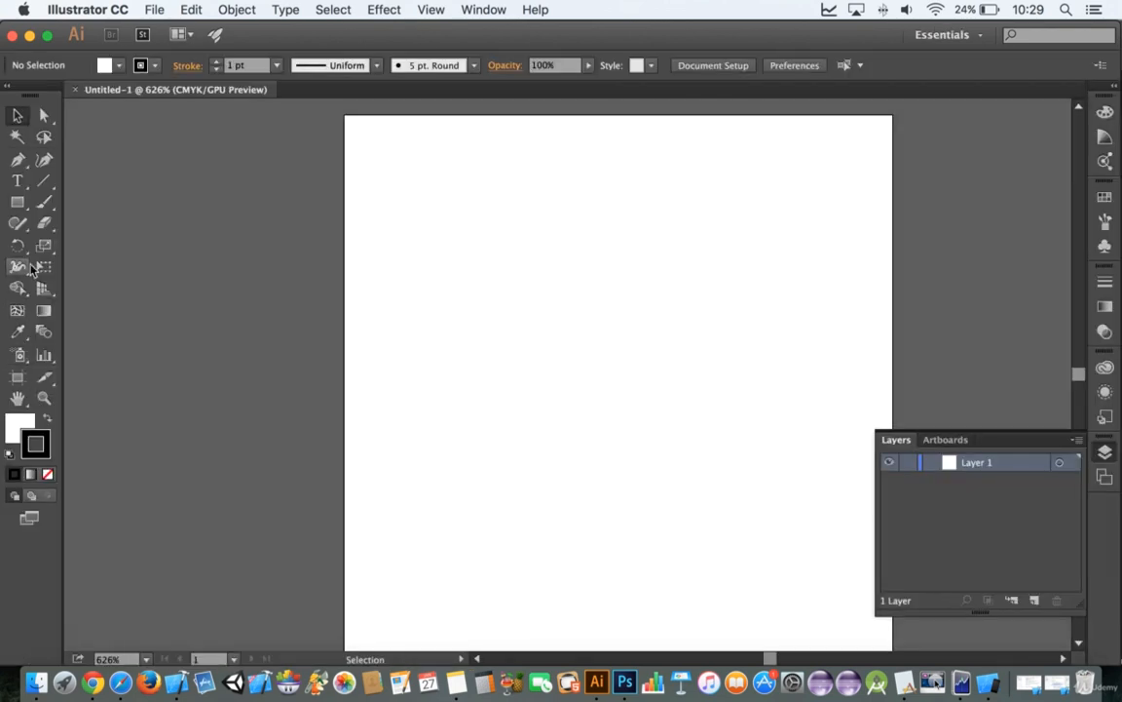
Set the stroke to none and open the fill colour's RGB values for editing
click(47, 475)
click(19, 426)
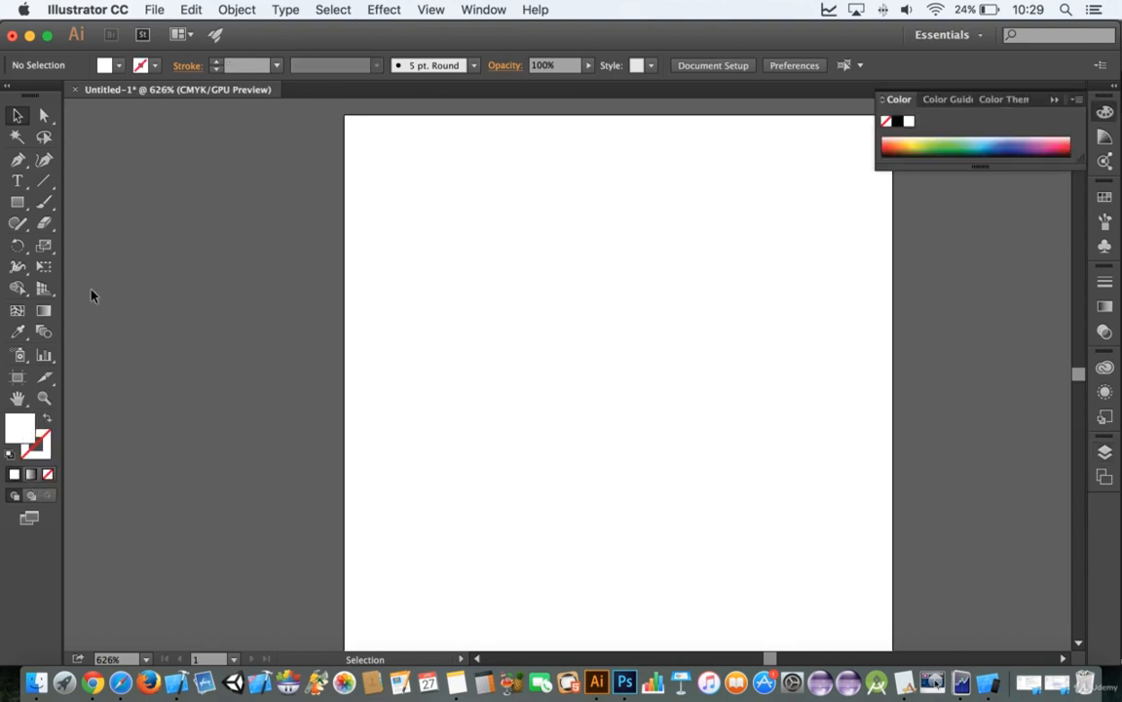
double_click(19, 426)
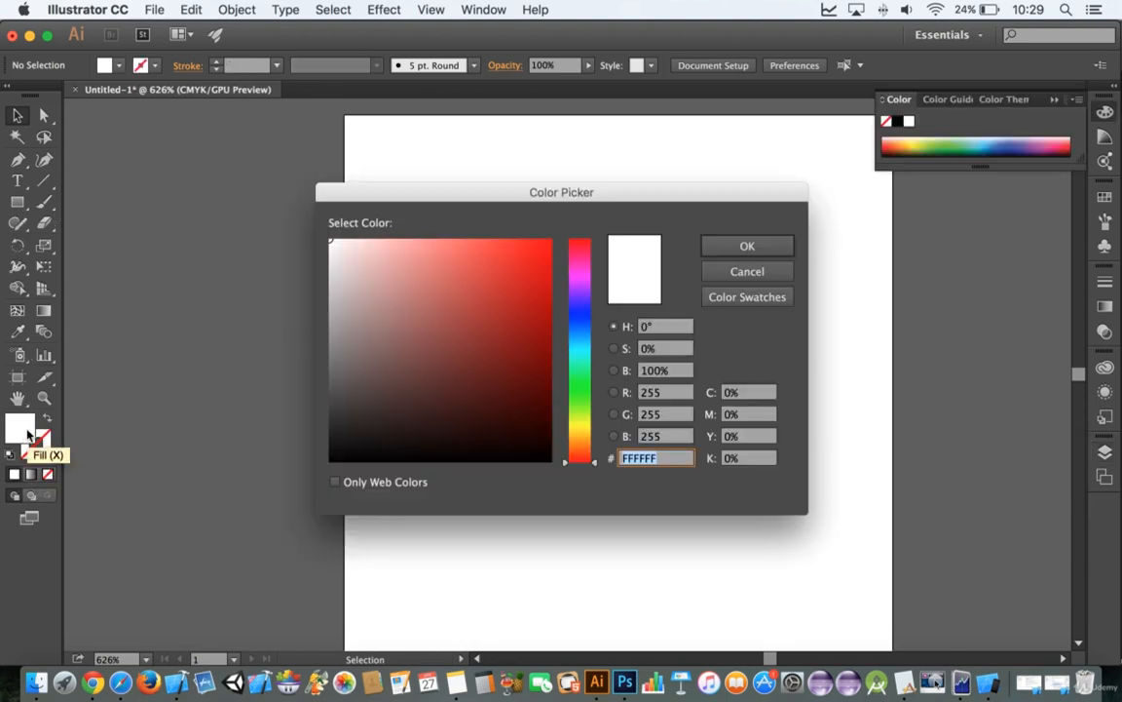
click(663, 395)
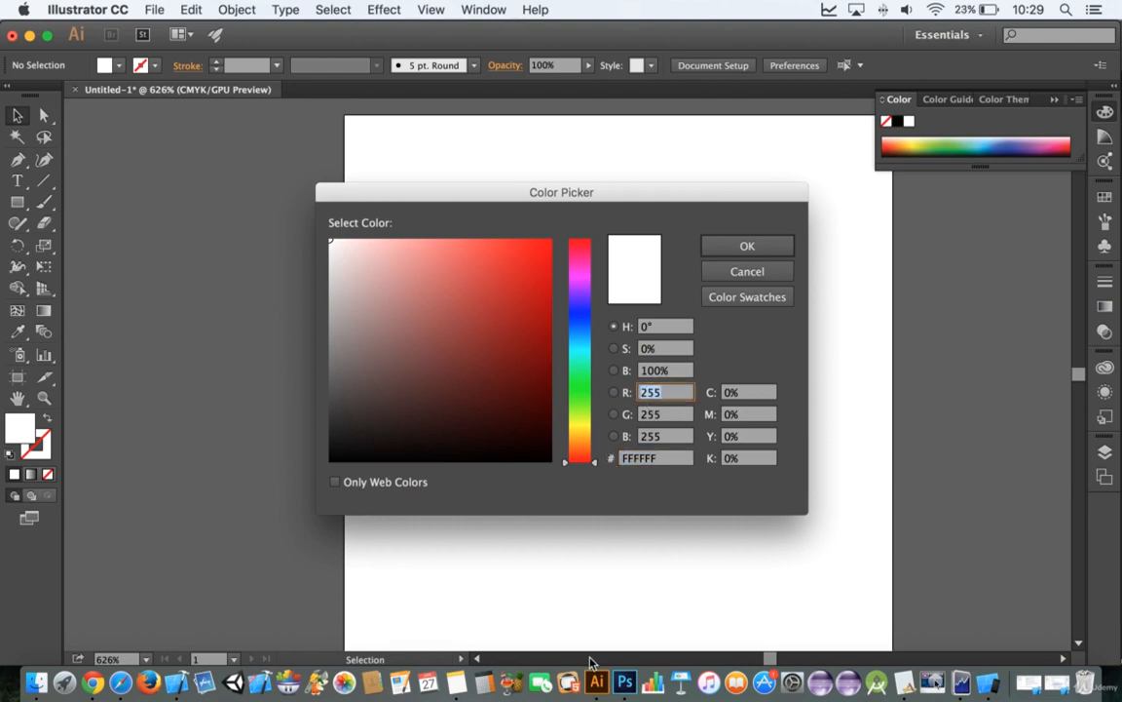
Calculate 255 times 0.15 in Calculator to find the dark grey channel value
click(484, 682)
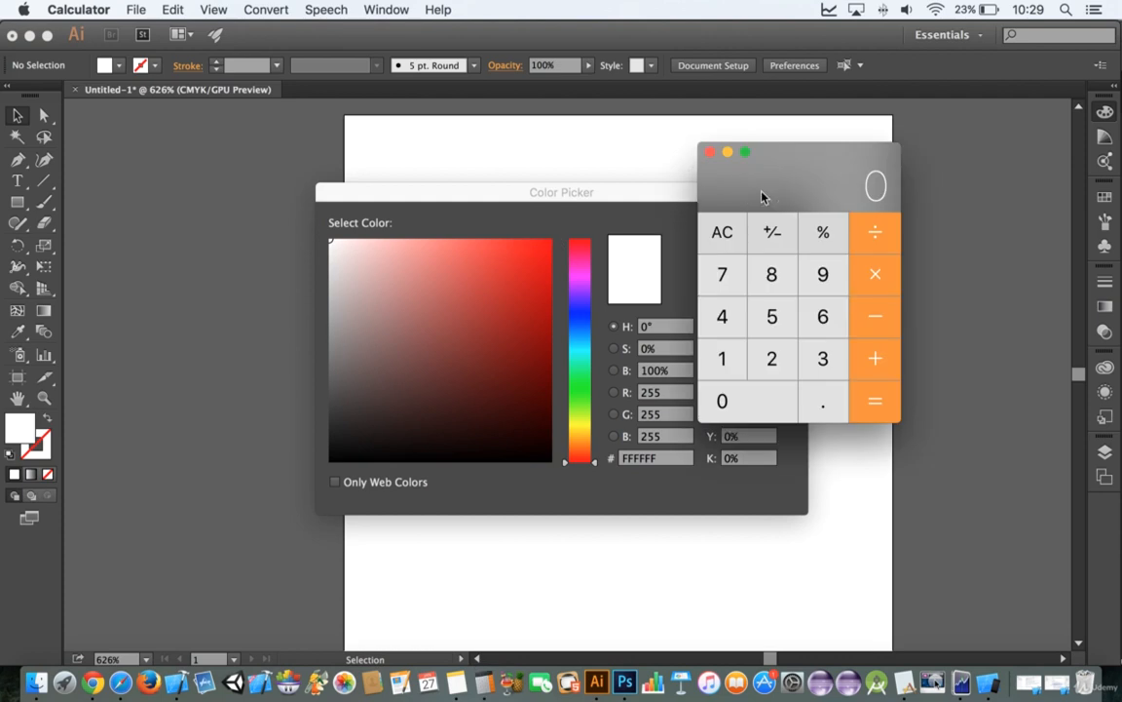
text(255)
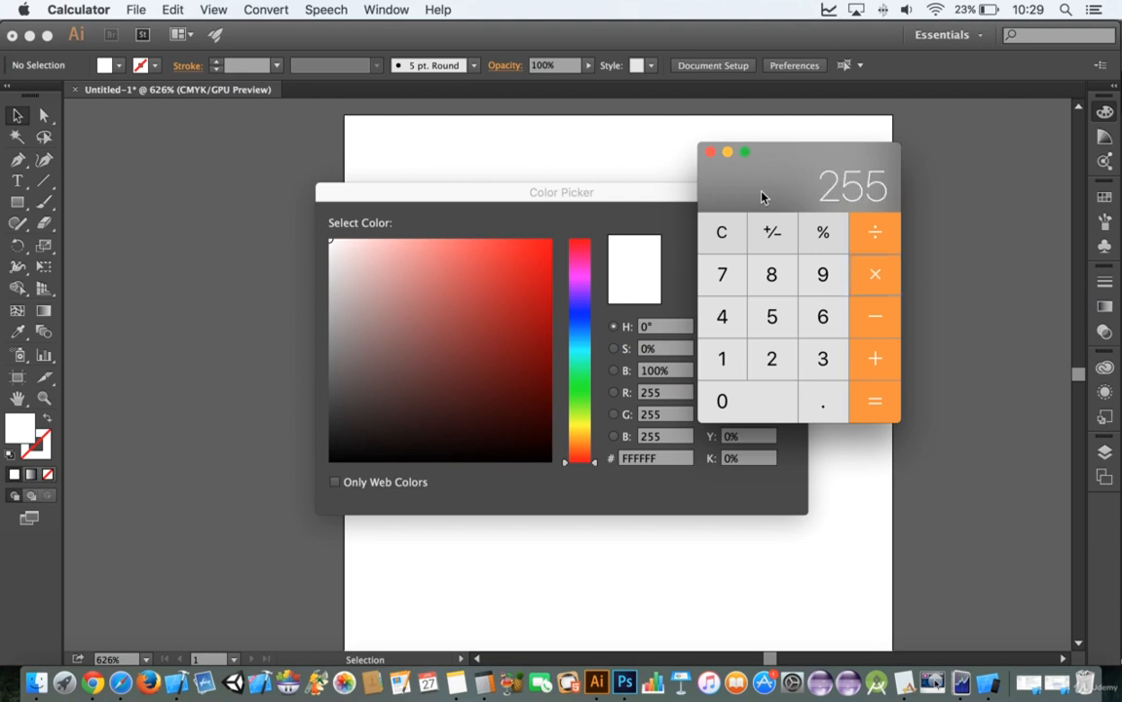
text(*0.15)
key(Return)
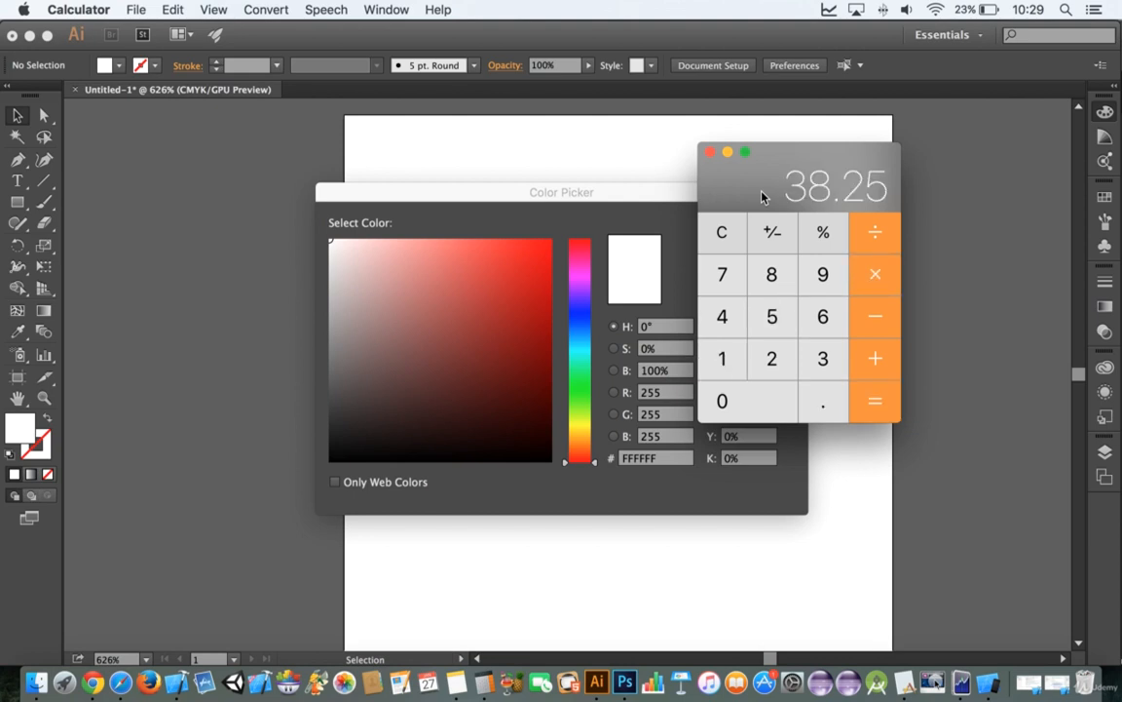
Set the fill colour to dark grey with RGB values 40, 40, 40
click(665, 392)
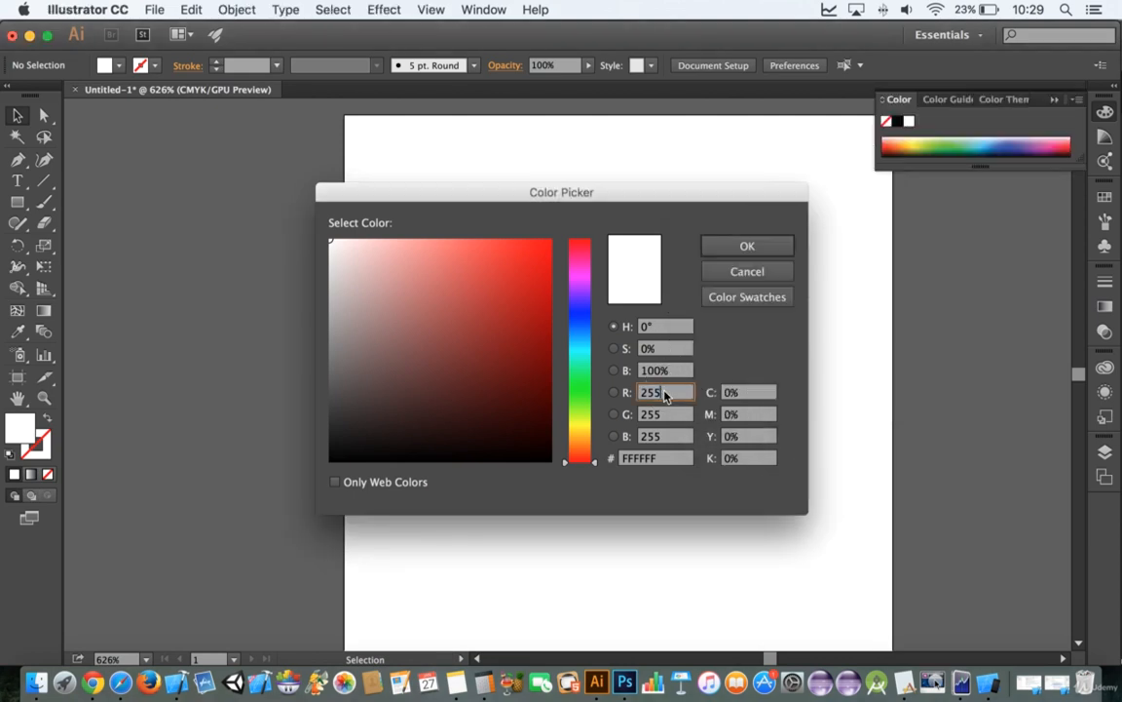
double_click(661, 392)
text(40)
key(Tab)
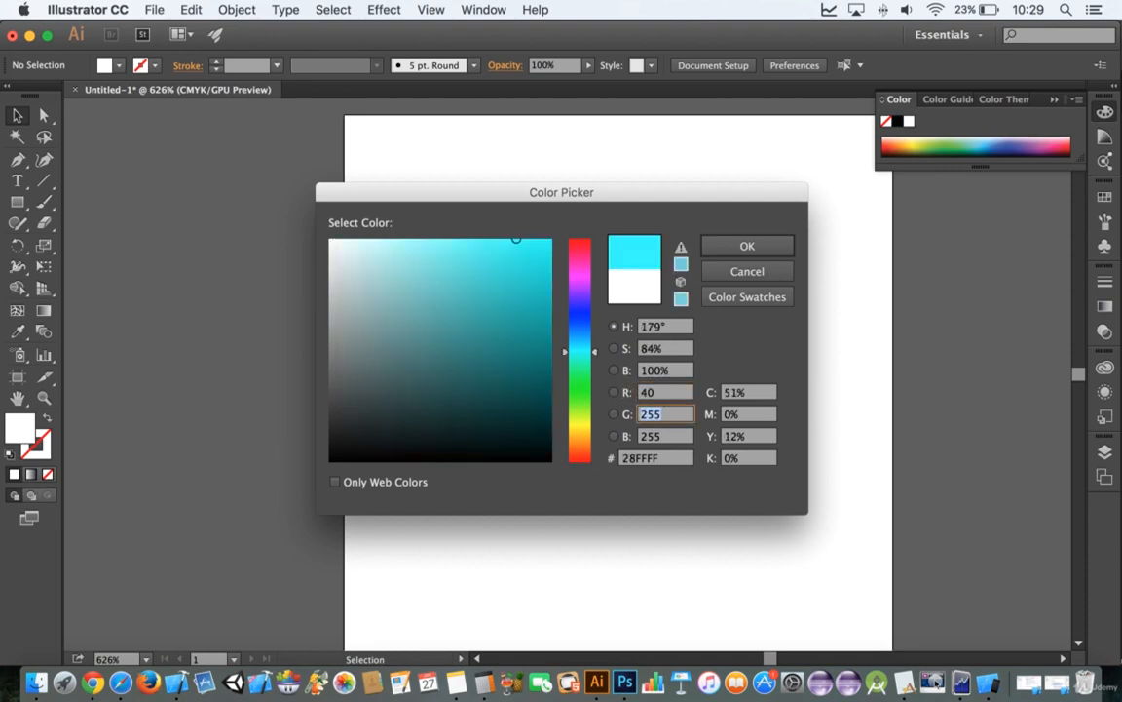
text(40)
key(Tab)
text(40)
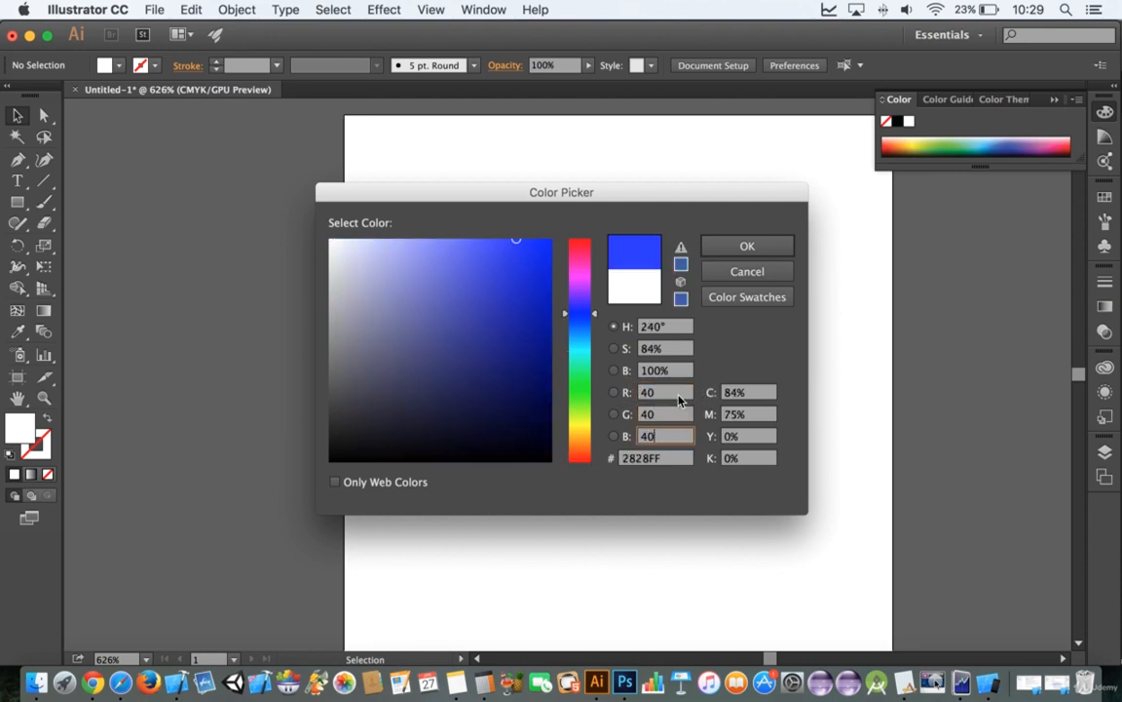
key(Tab)
click(734, 249)
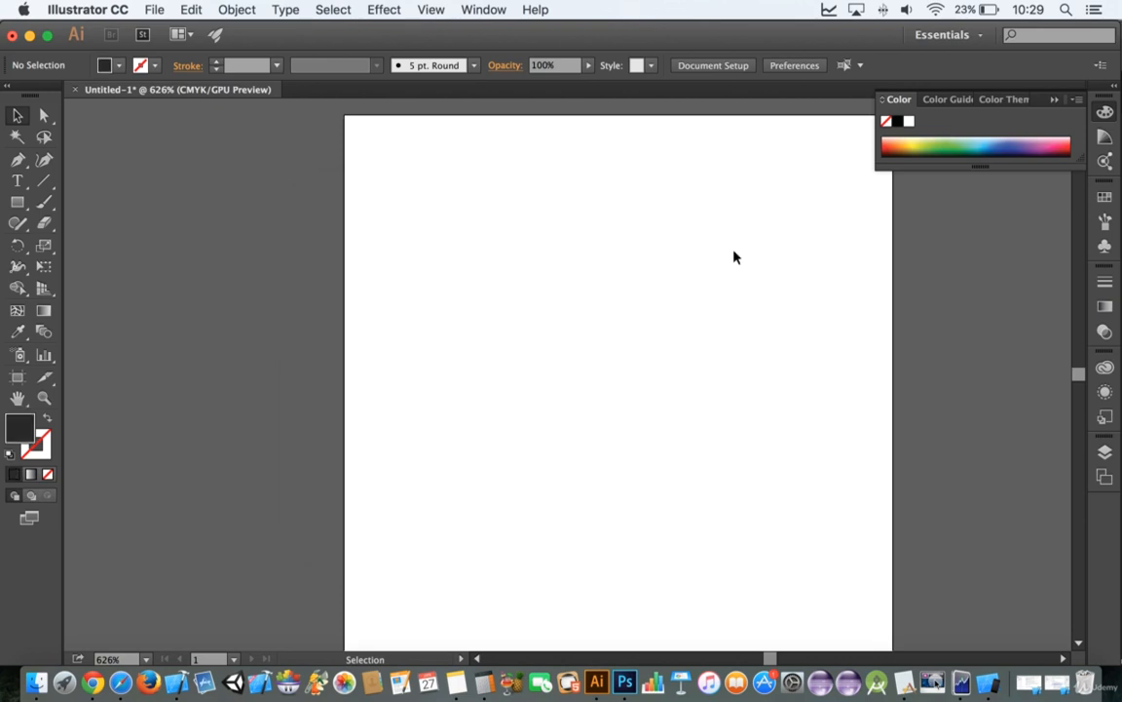
Draw a dark grey circle with the Ellipse tool that fills the whole artboard, and deselect it
click(18, 205)
drag(21, 213, 90, 244)
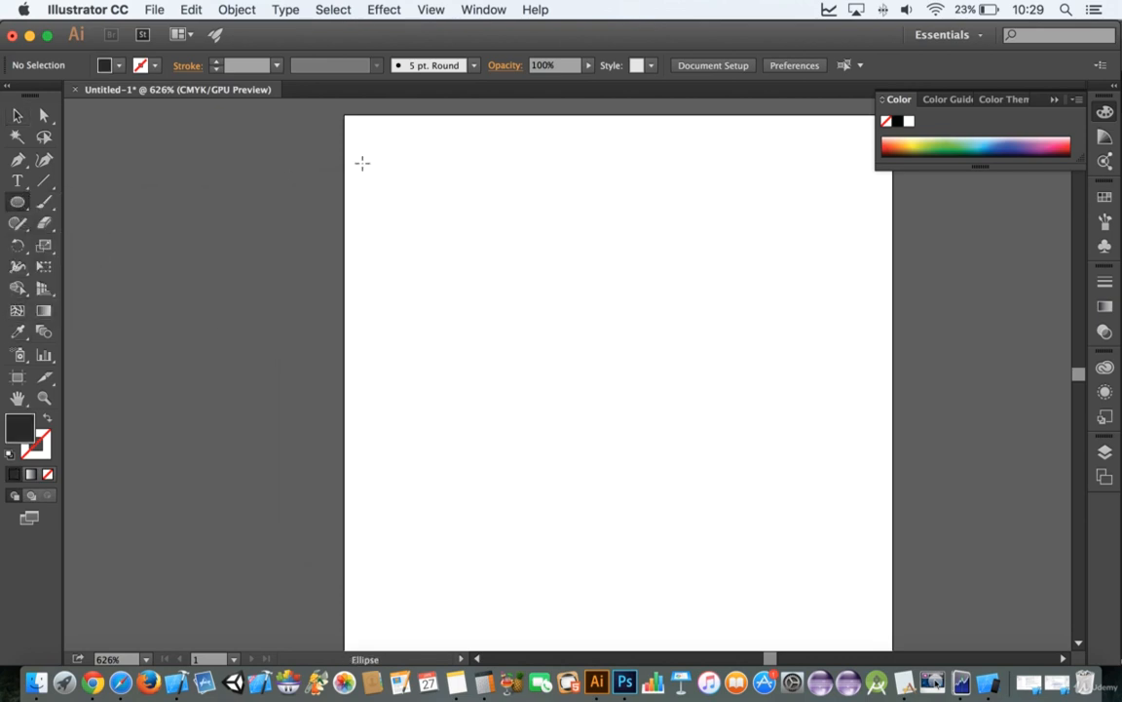
drag(343, 115, 897, 554)
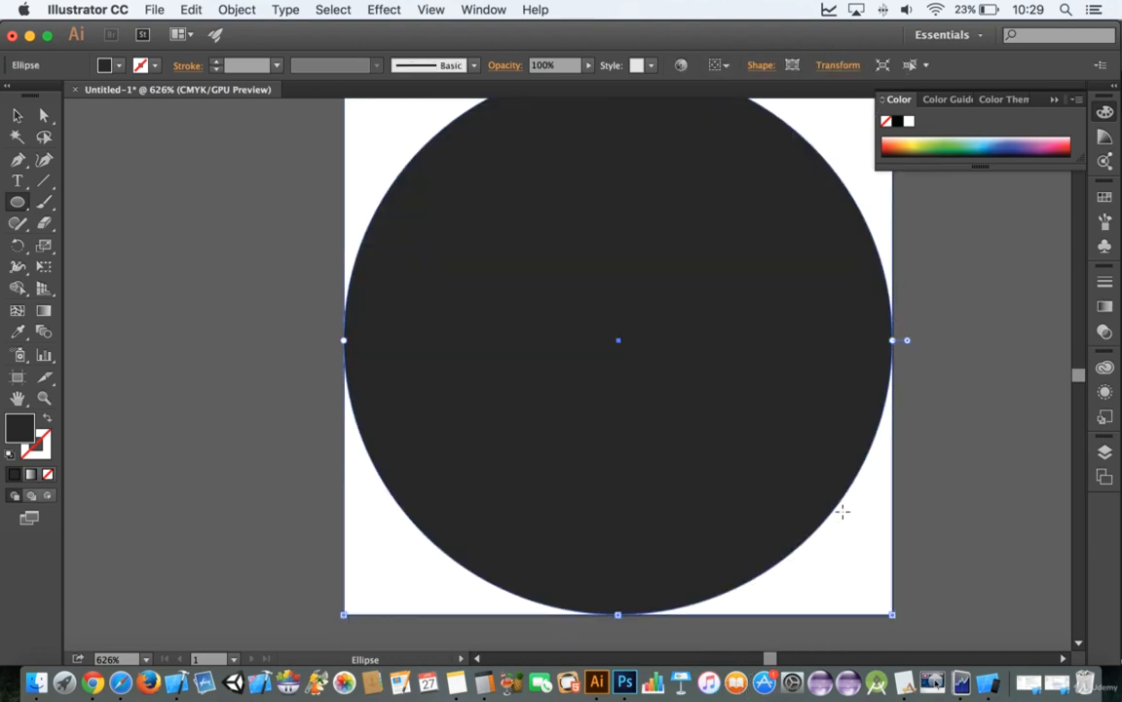
scroll(831, 498, up, 1)
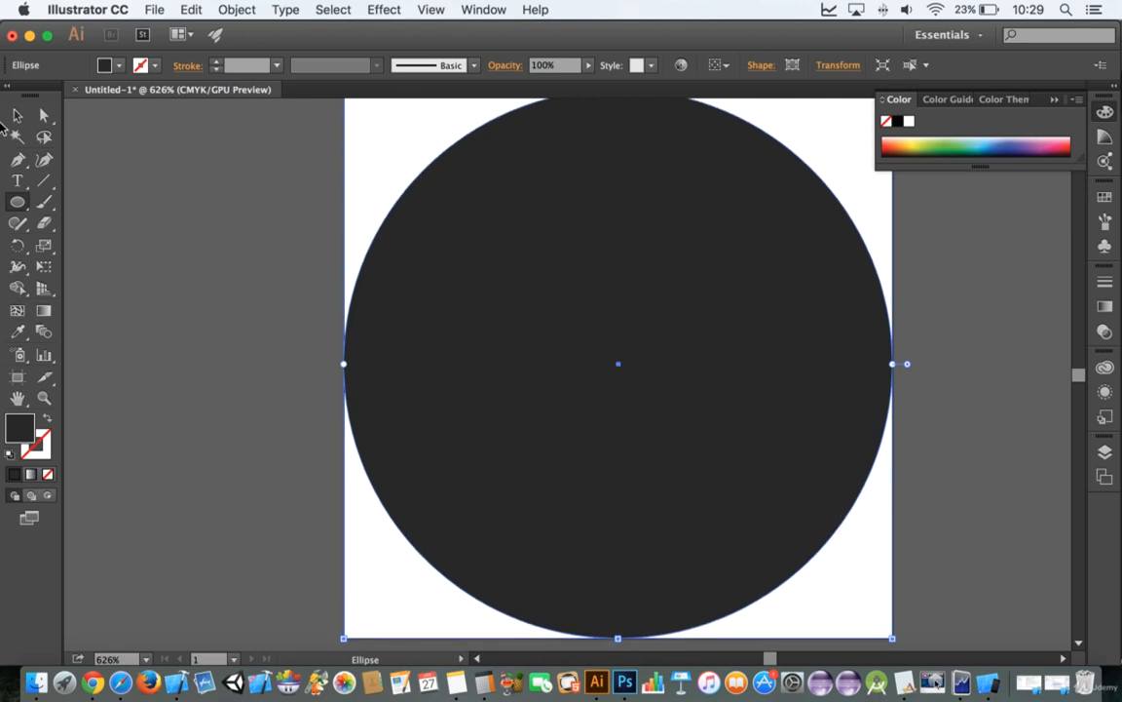
click(17, 115)
click(165, 200)
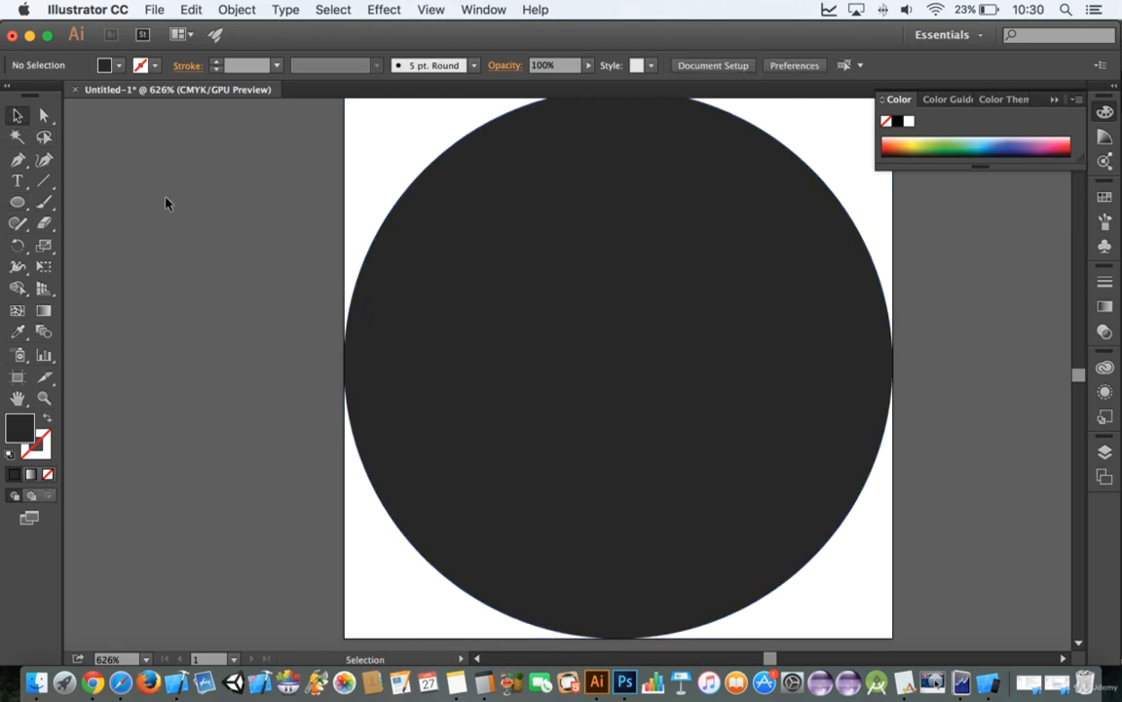
Draw a smaller circle inside the large one, sharing its centre and leaving an even ring around it
click(17, 202)
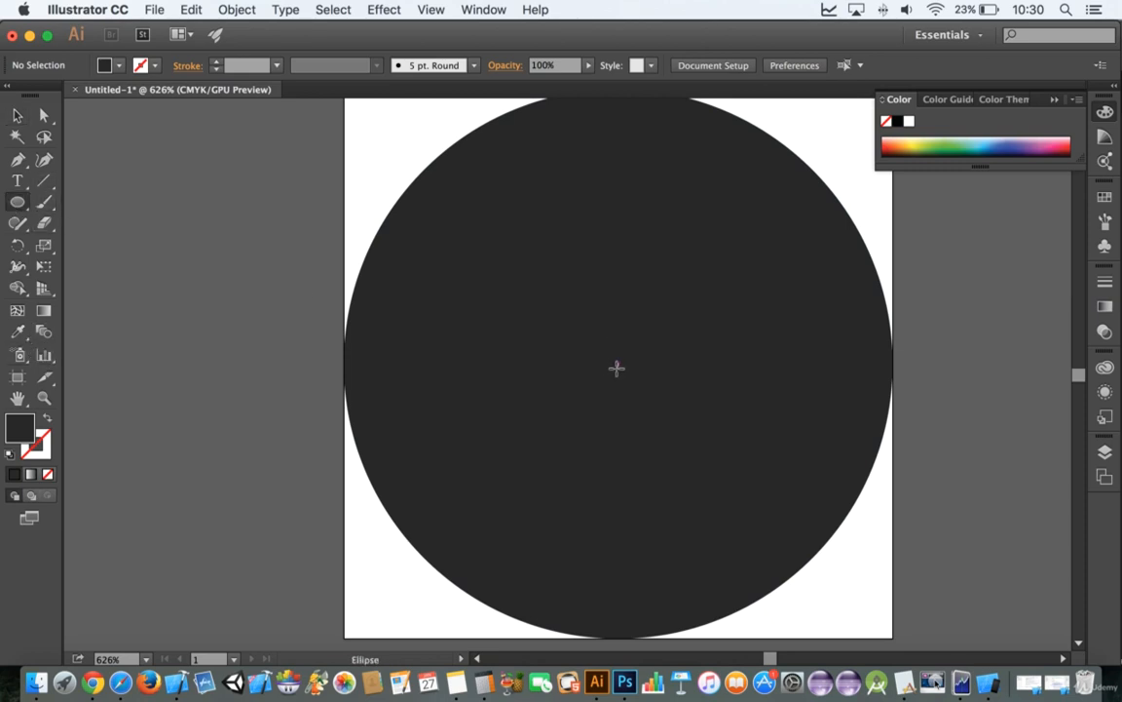
drag(619, 362, 408, 202)
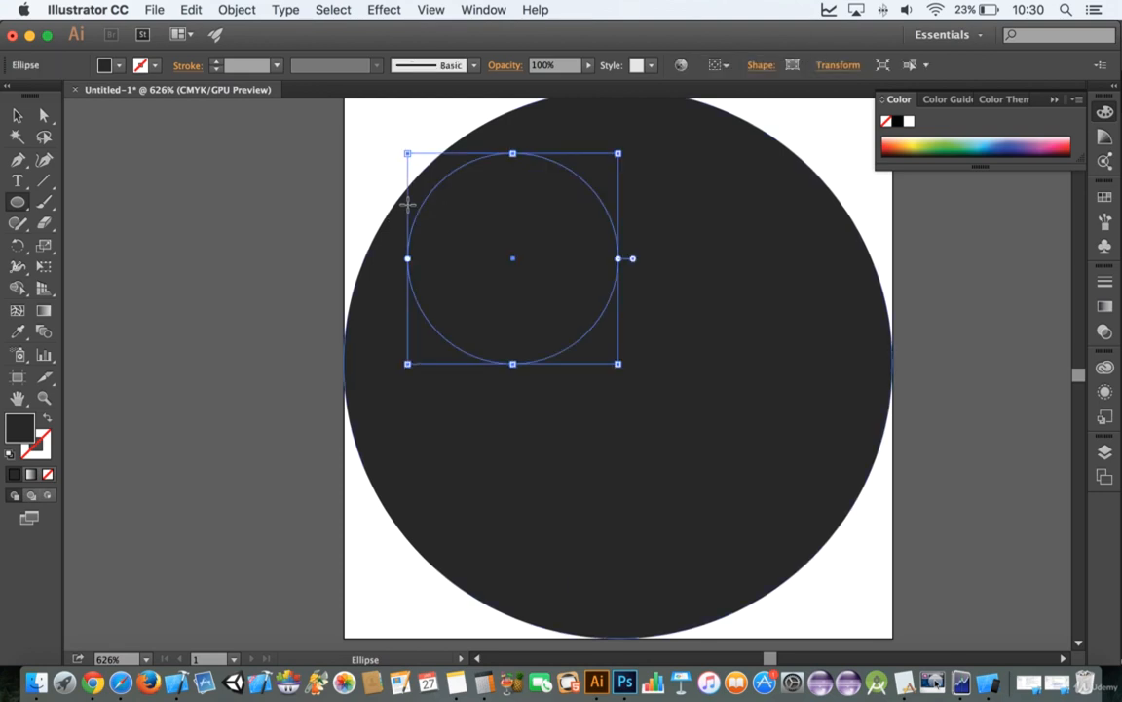
key(BackSpace)
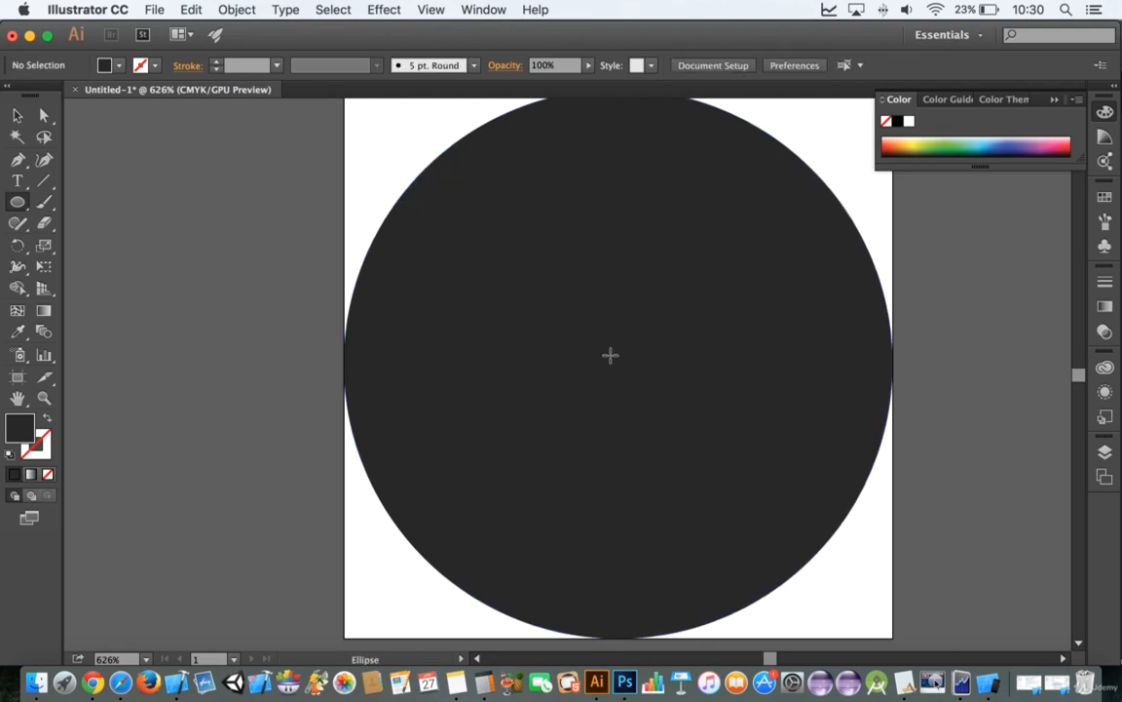
mouse_move(619, 360)
mouse_down()
mouse_move(518, 288)
mouse_move(418, 185)
mouse_move(381, 172)
mouse_move(402, 190)
mouse_up()
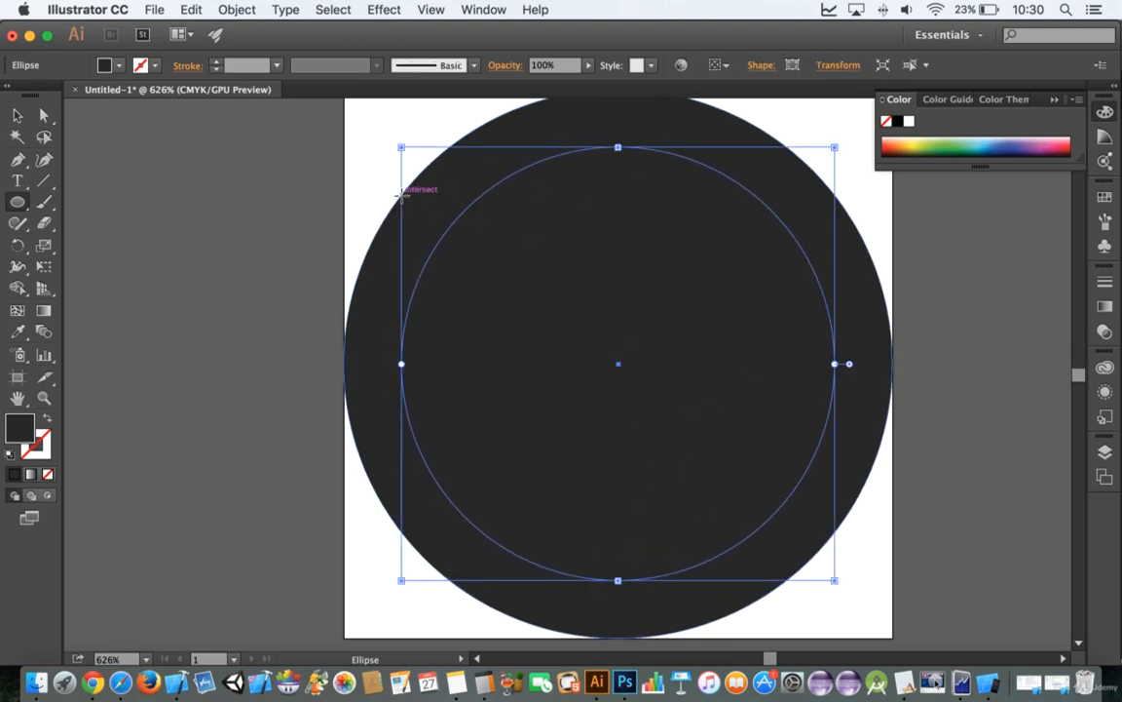
Set the inner circle's fill to near-white with RGB values 250, 250, 250 and deselect it
double_click(20, 428)
click(662, 390)
text(4)
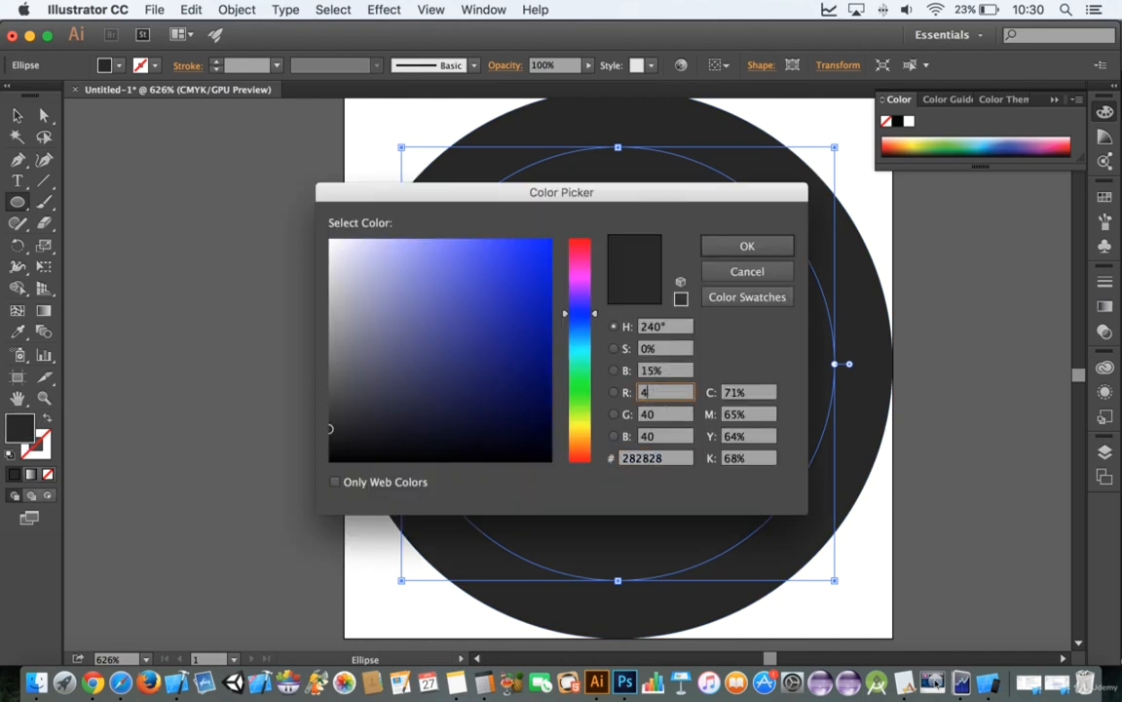
text(50)
key(Tab)
text(25)
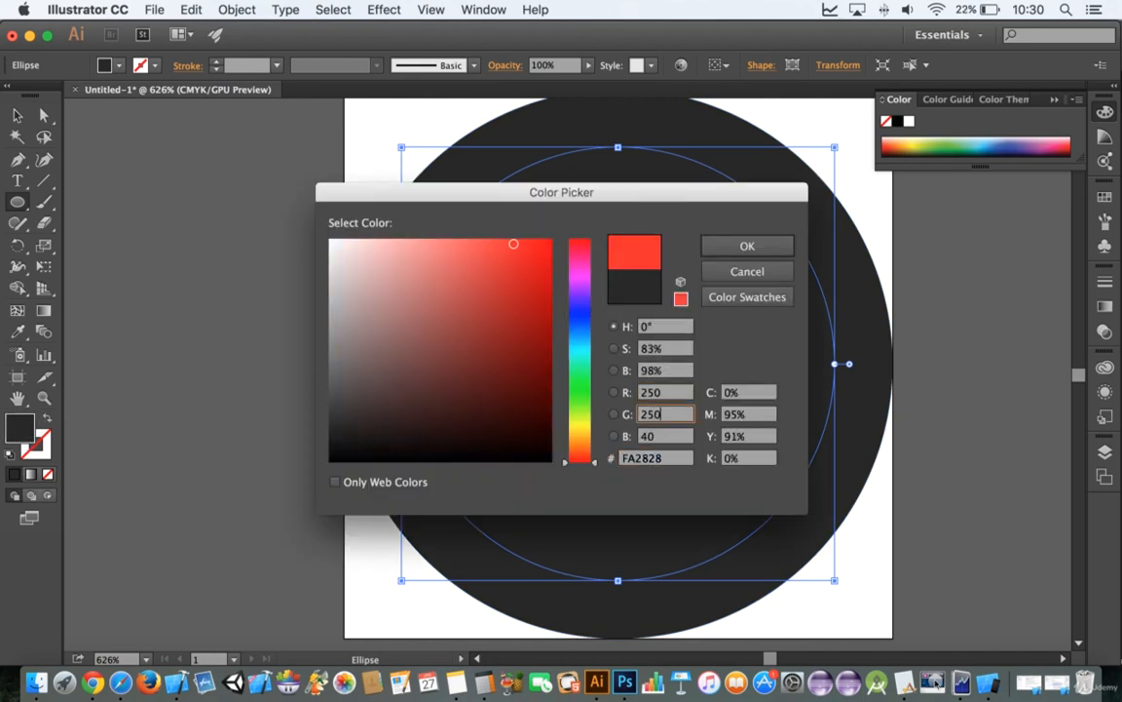
key(Tab)
text(25)
key(Return)
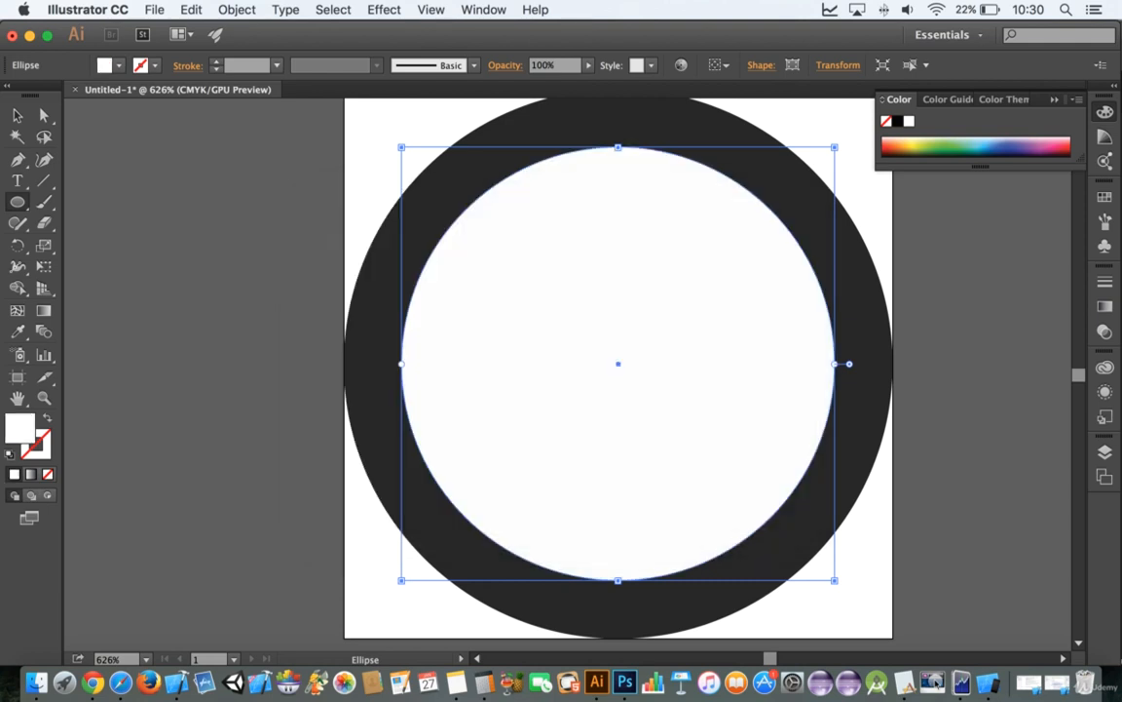
scroll(682, 297, up, 3)
scroll(537, 289, down, 1)
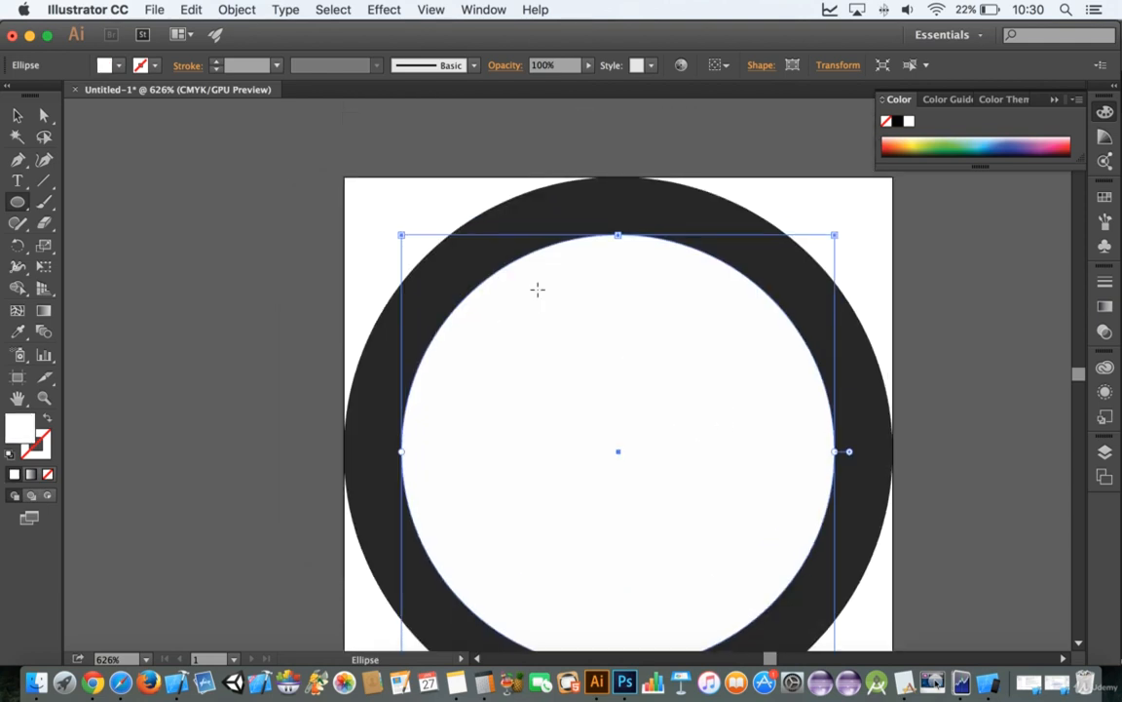
click(16, 115)
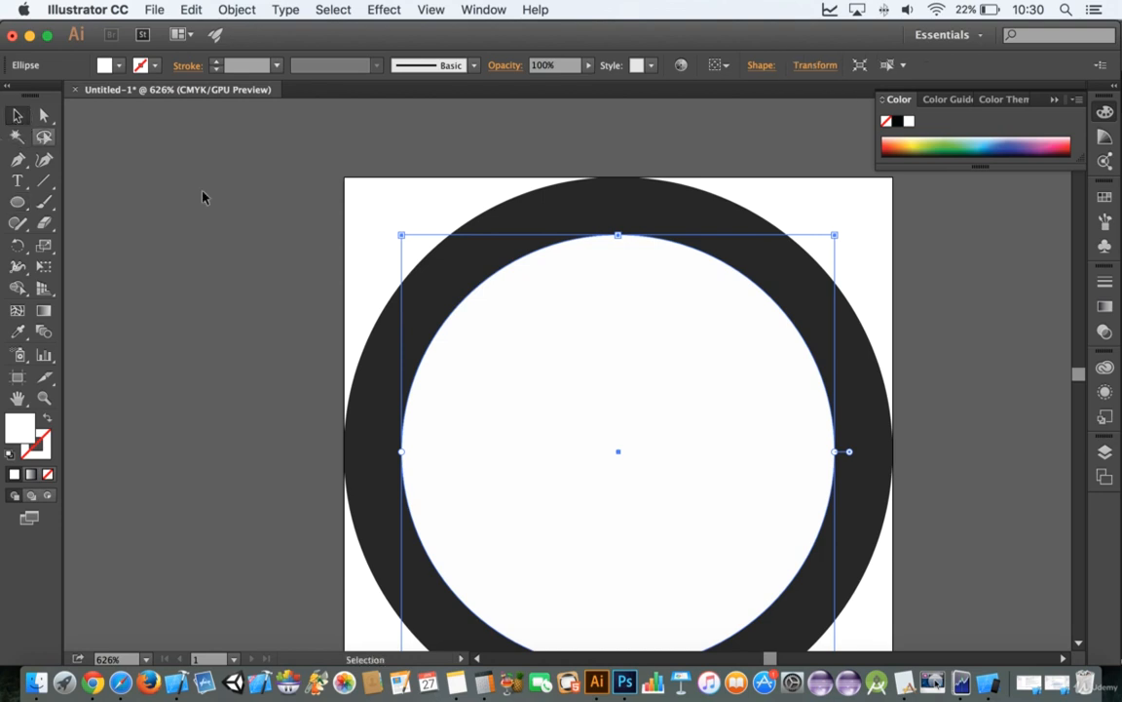
click(341, 226)
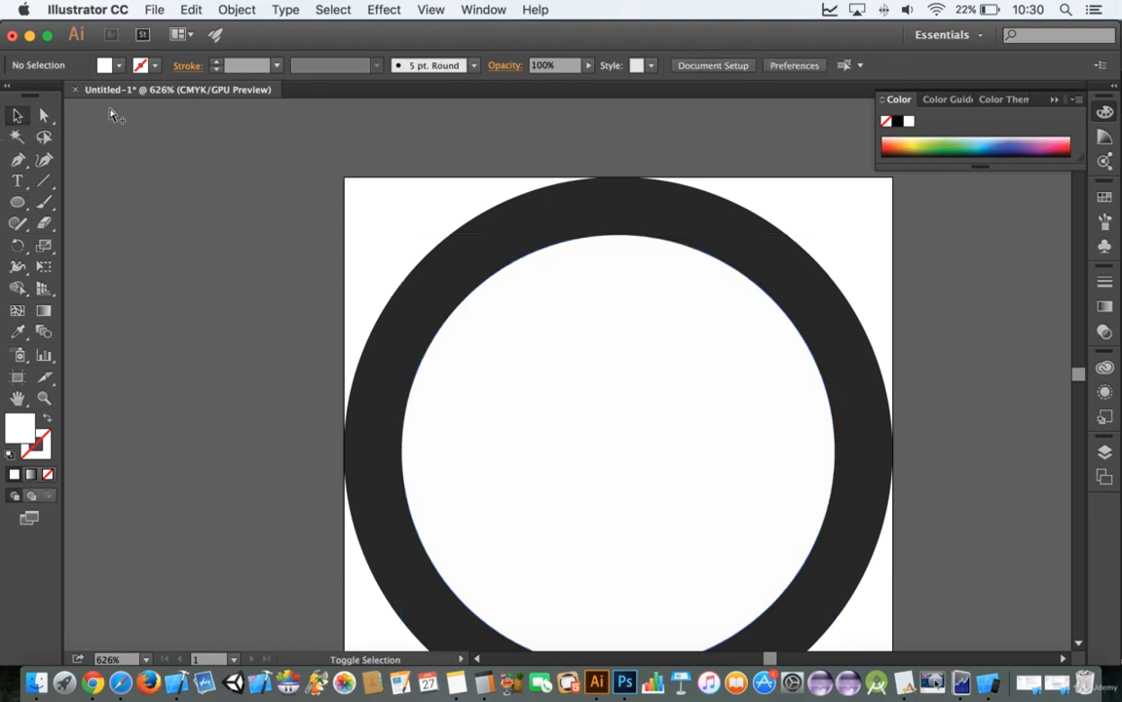
Preview the artwork and its transparent corners in Save for Web at 400% zoom, and close without saving
key(super+alt+shift+s)
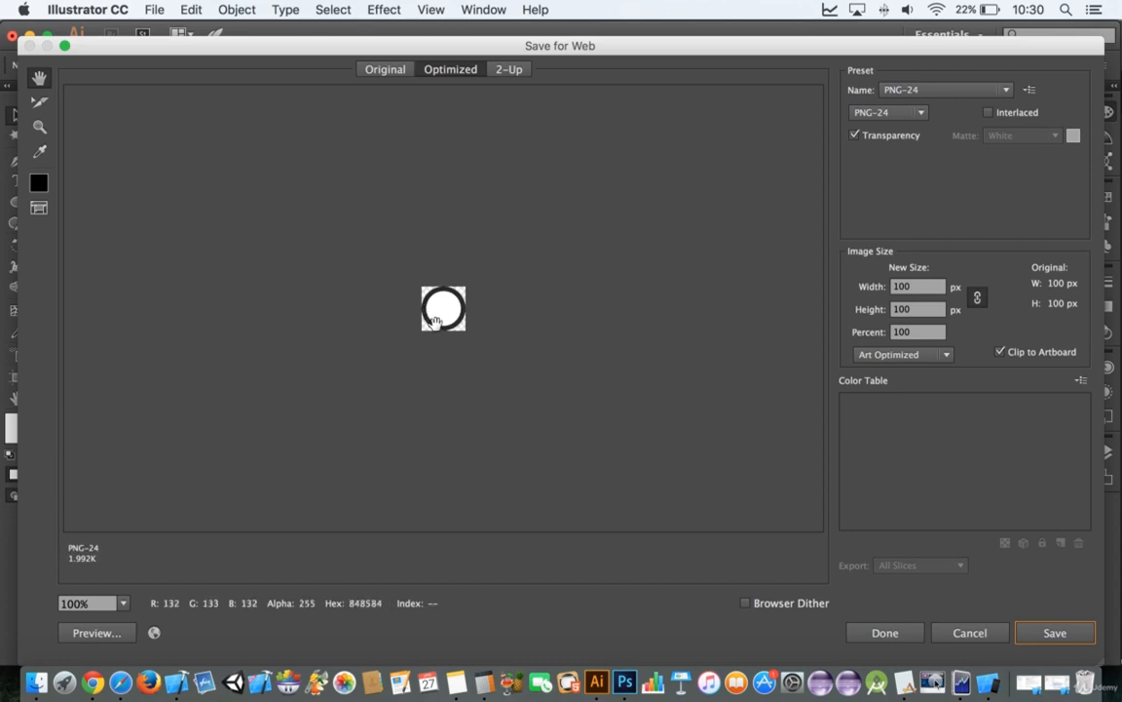
click(121, 603)
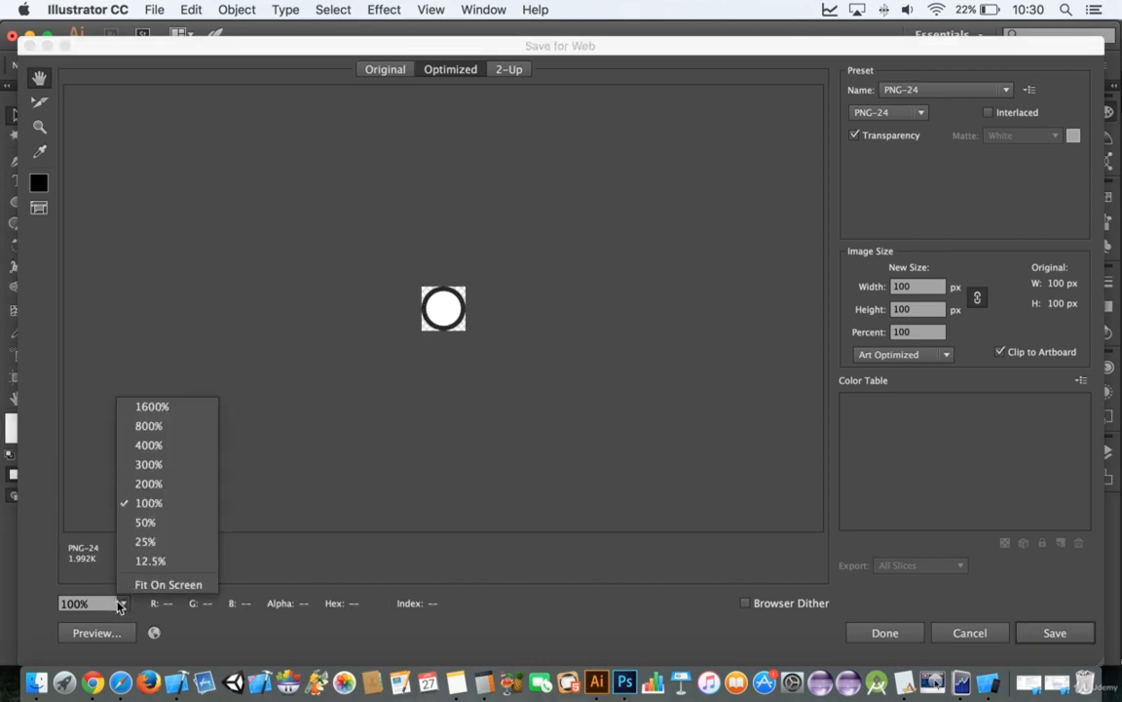
click(177, 443)
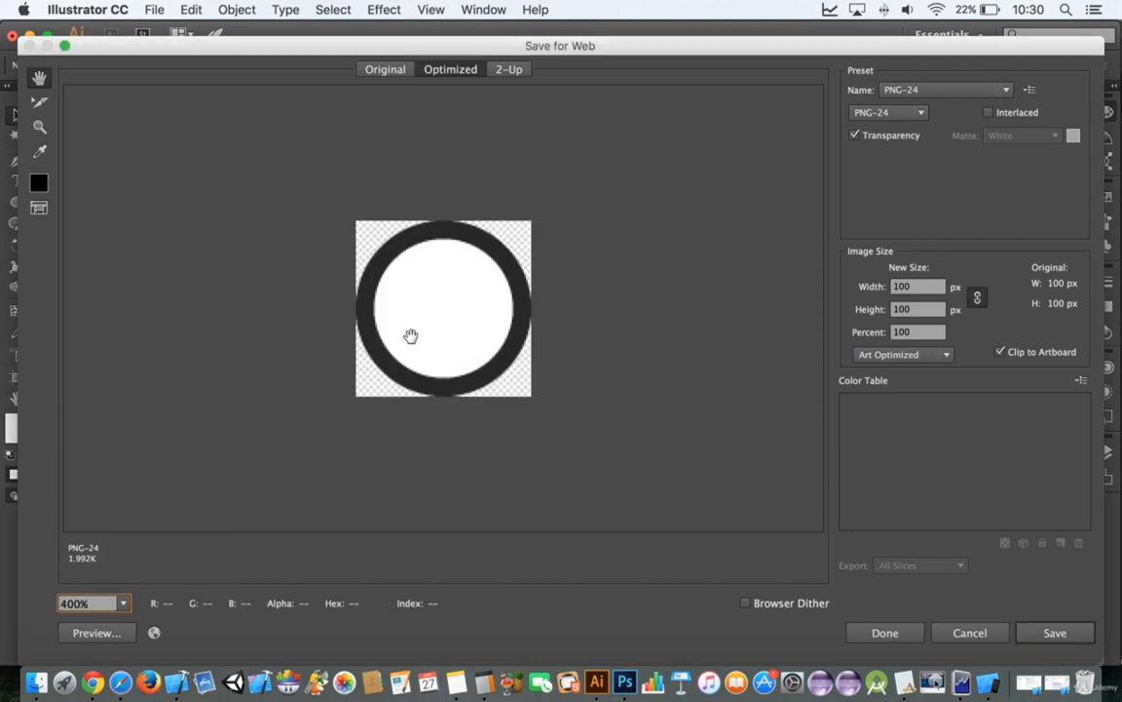
click(987, 635)
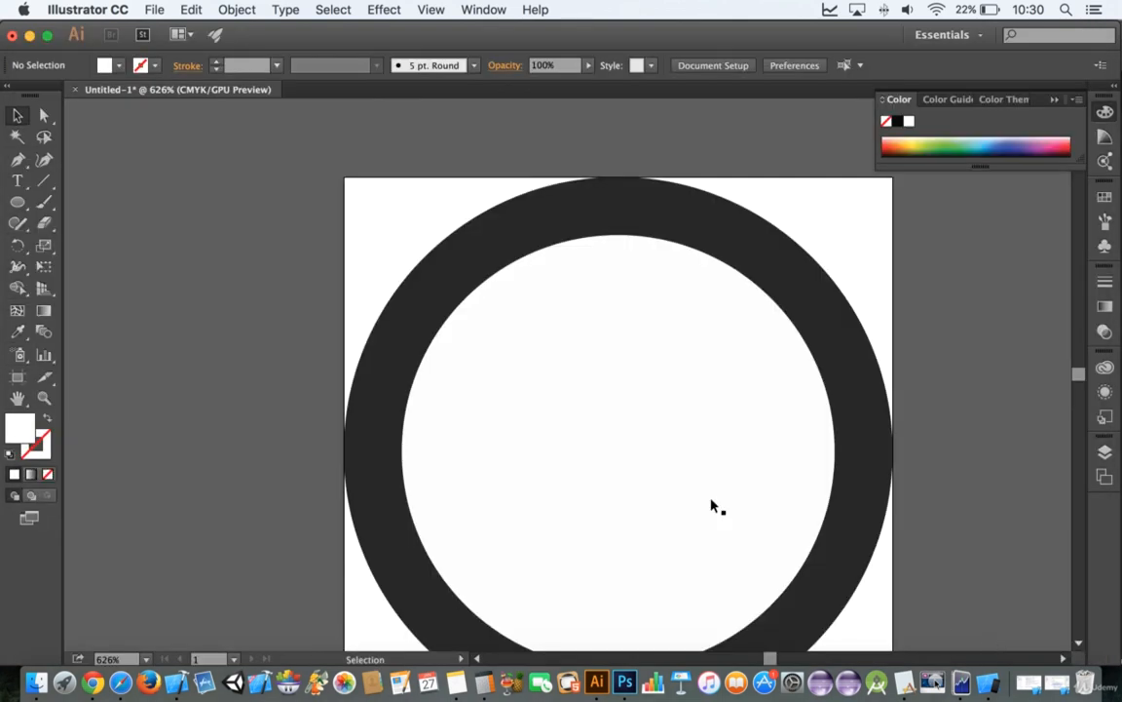
Switch to Photoshop
click(624, 681)
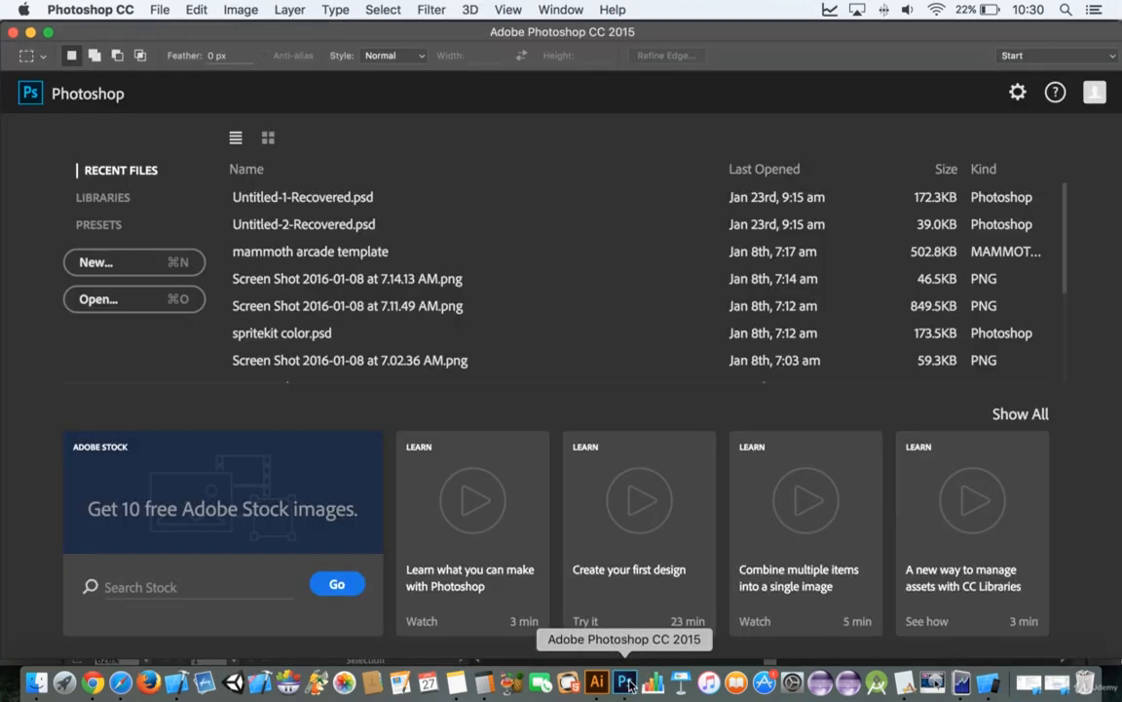
Create a new Photoshop document 300 pixels wide and 300 pixels high
click(159, 9)
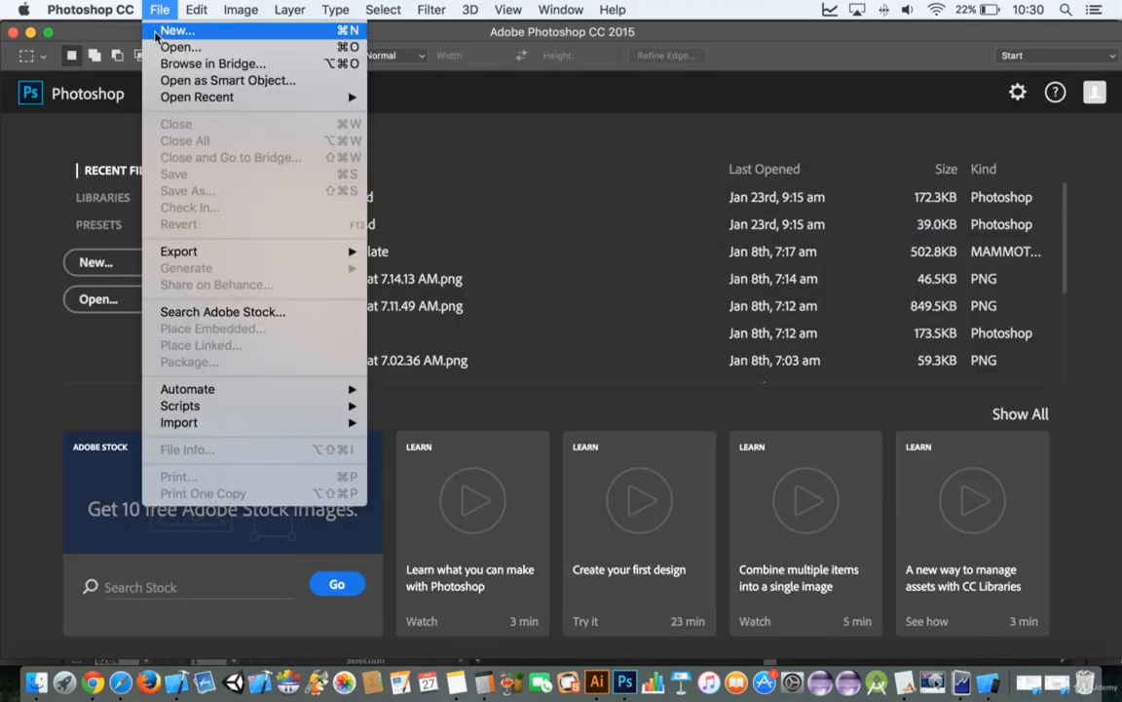
click(167, 42)
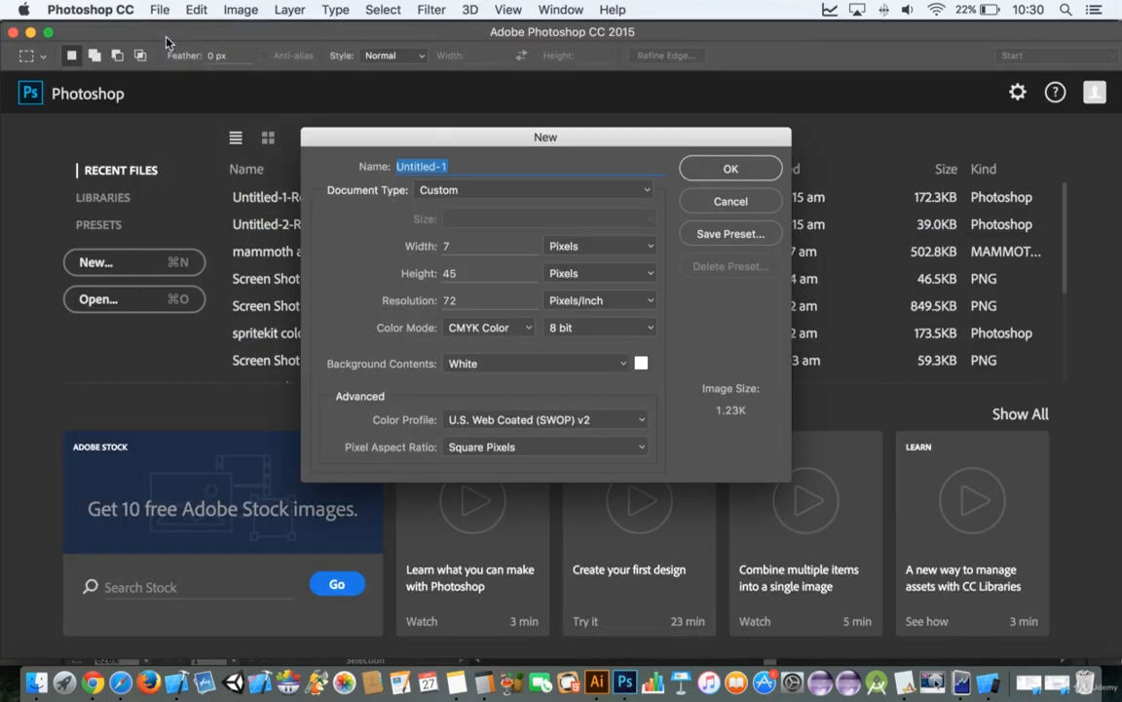
key(Tab)
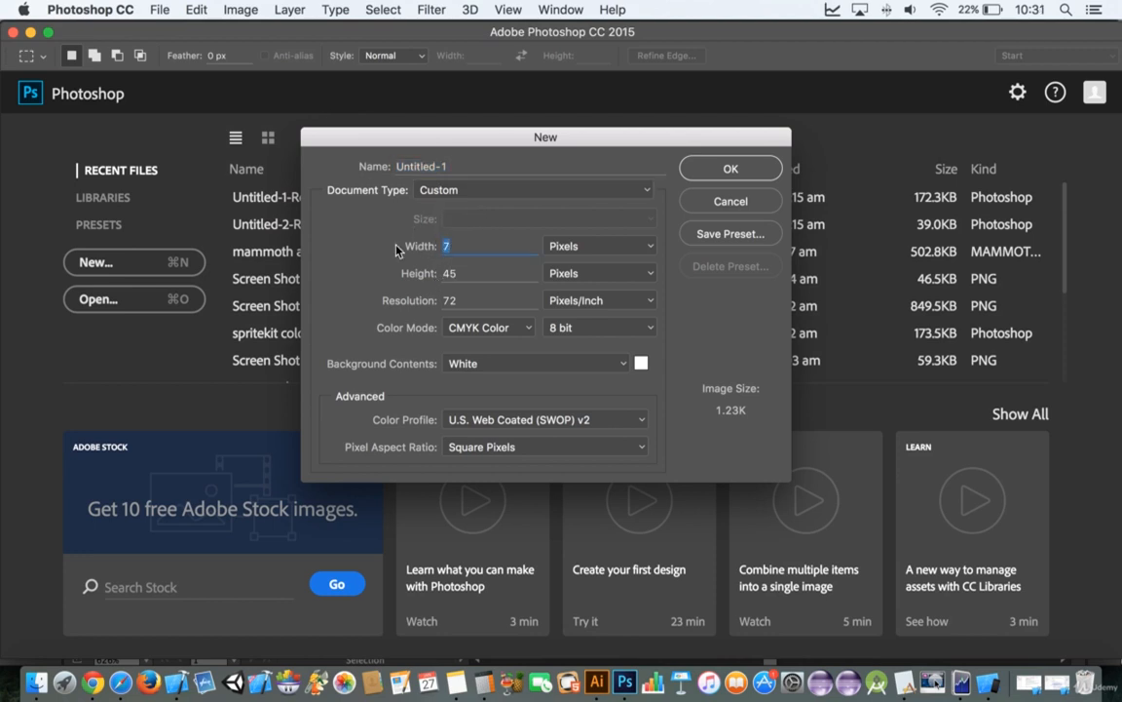
text(300)
key(Tab)
text(300)
key(Return)
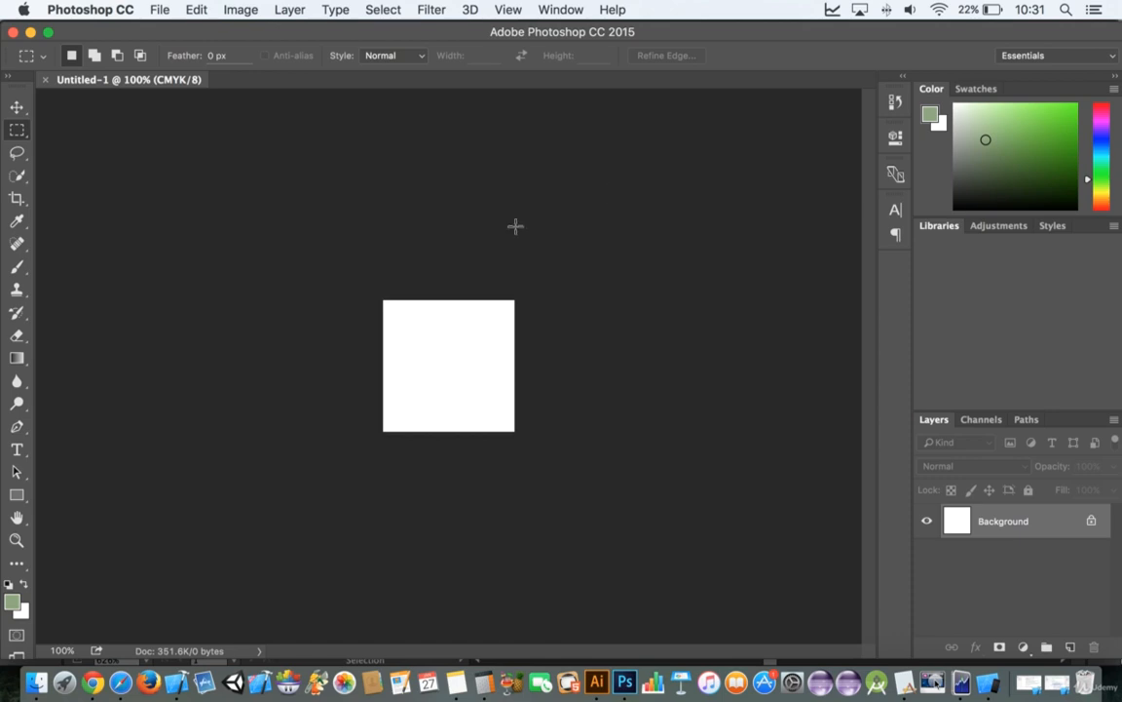
Add a new empty layer and delete the white Background layer
click(1071, 648)
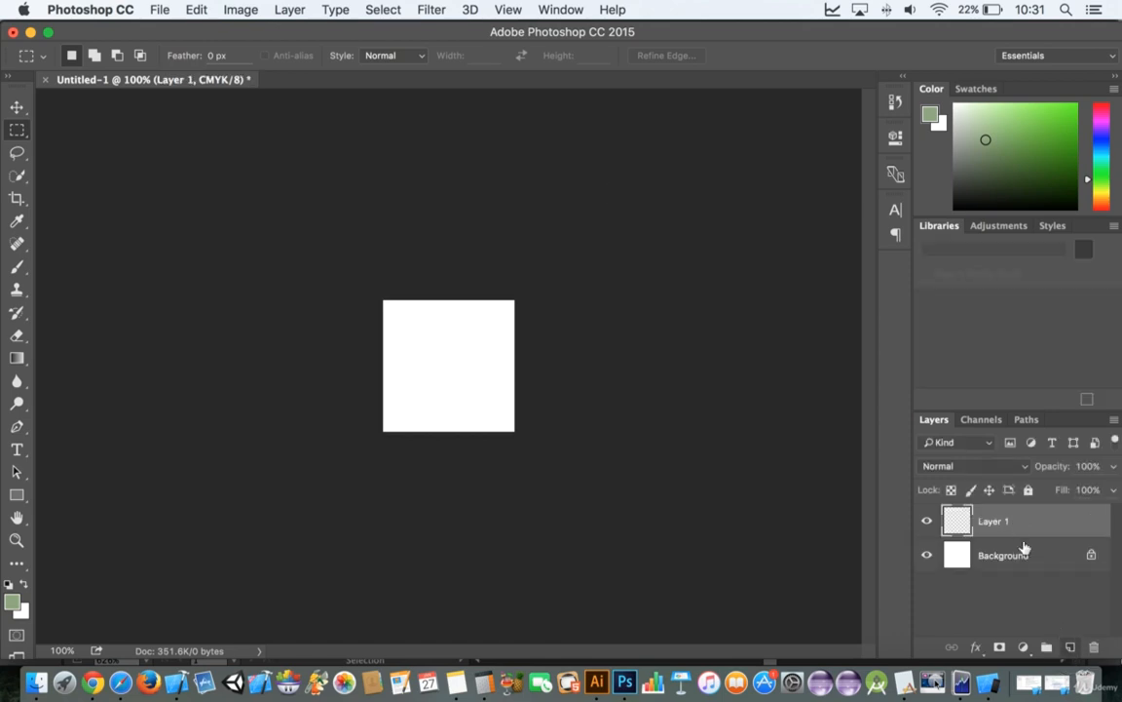
click(1014, 557)
key(BackSpace)
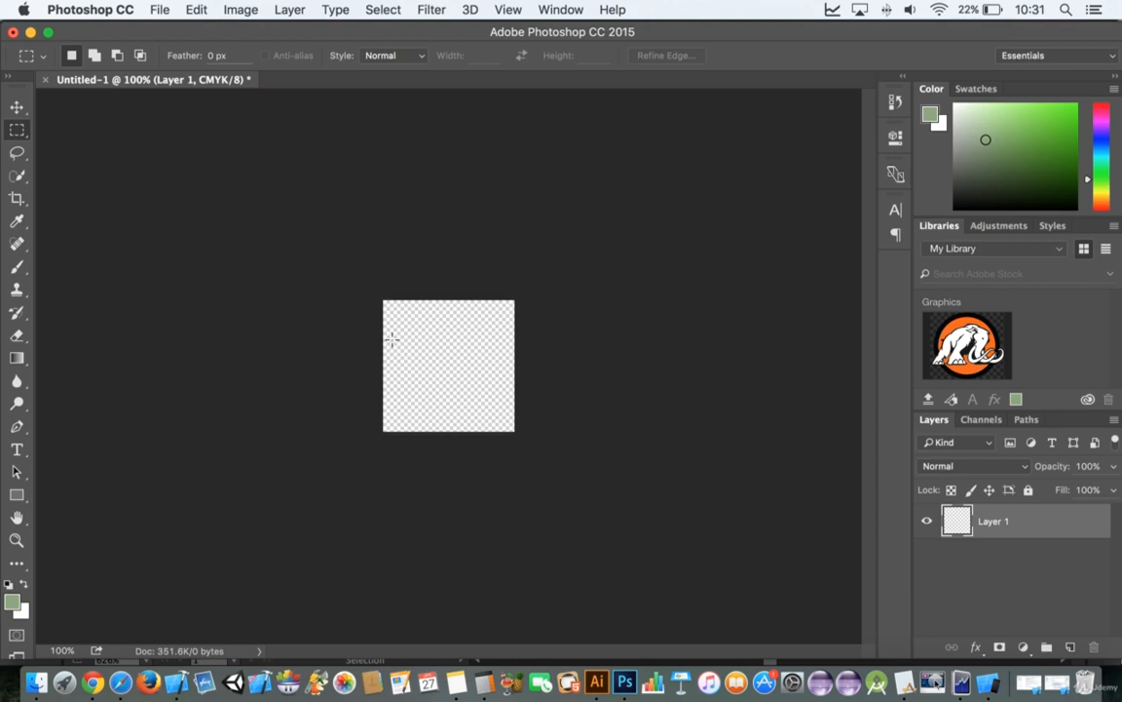
Resize the image to 500 by 500 pixels
click(288, 12)
mouse_move(240, 10)
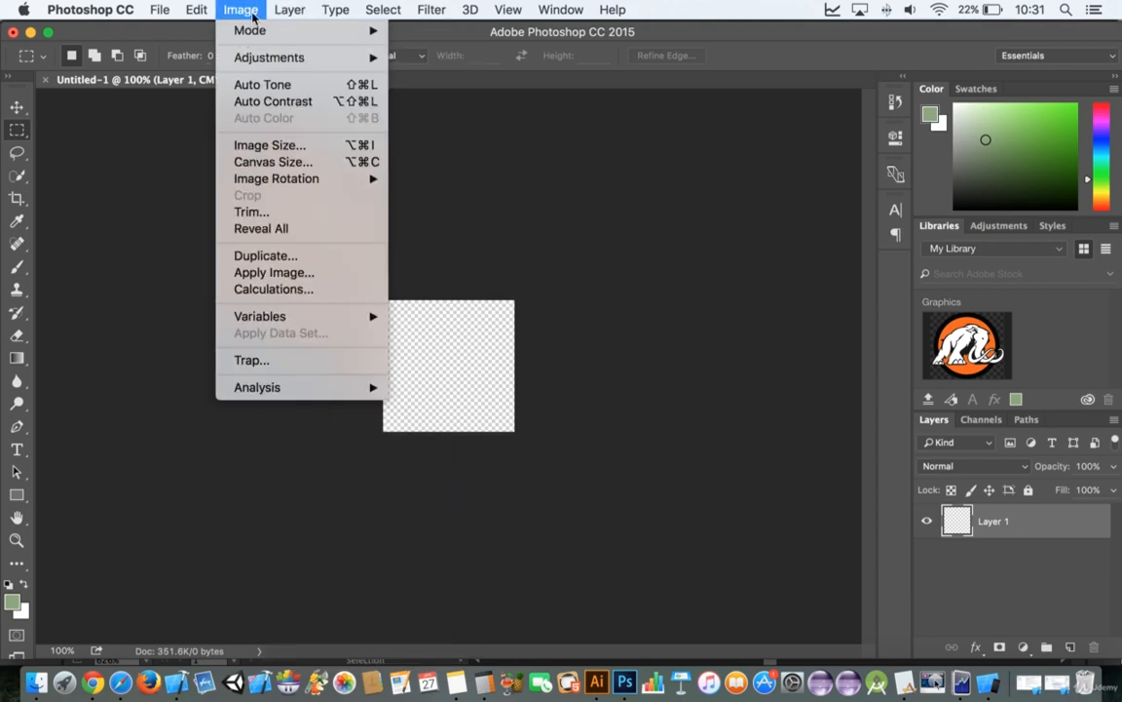
click(298, 152)
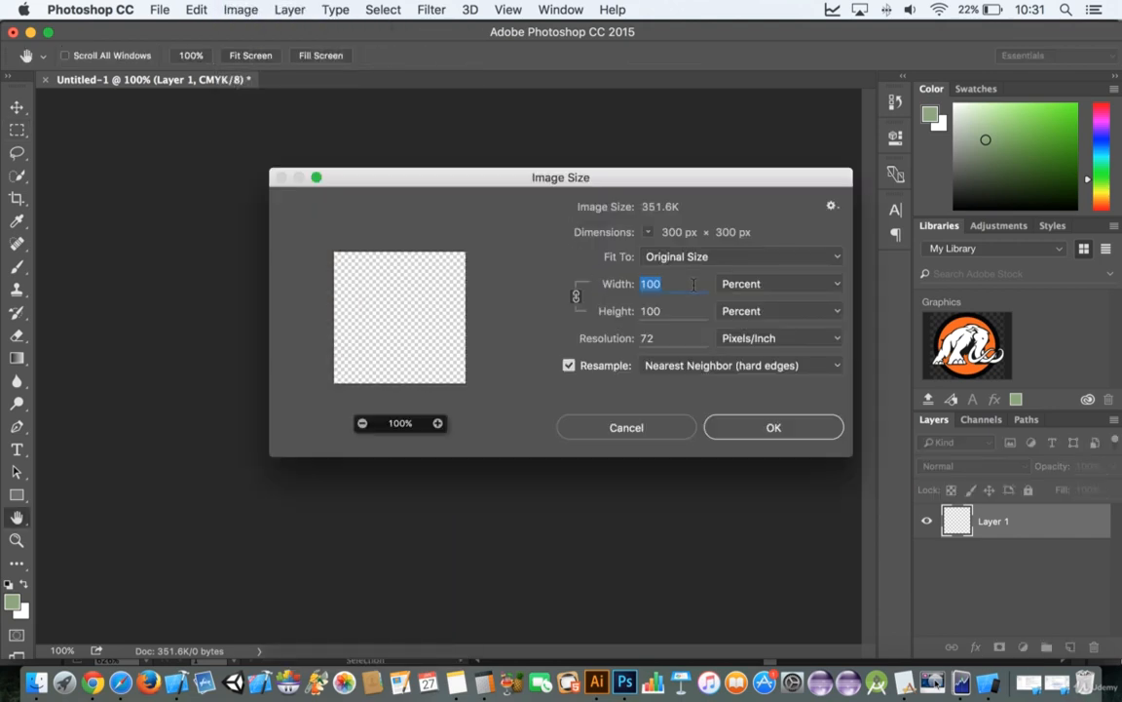
click(795, 290)
click(794, 296)
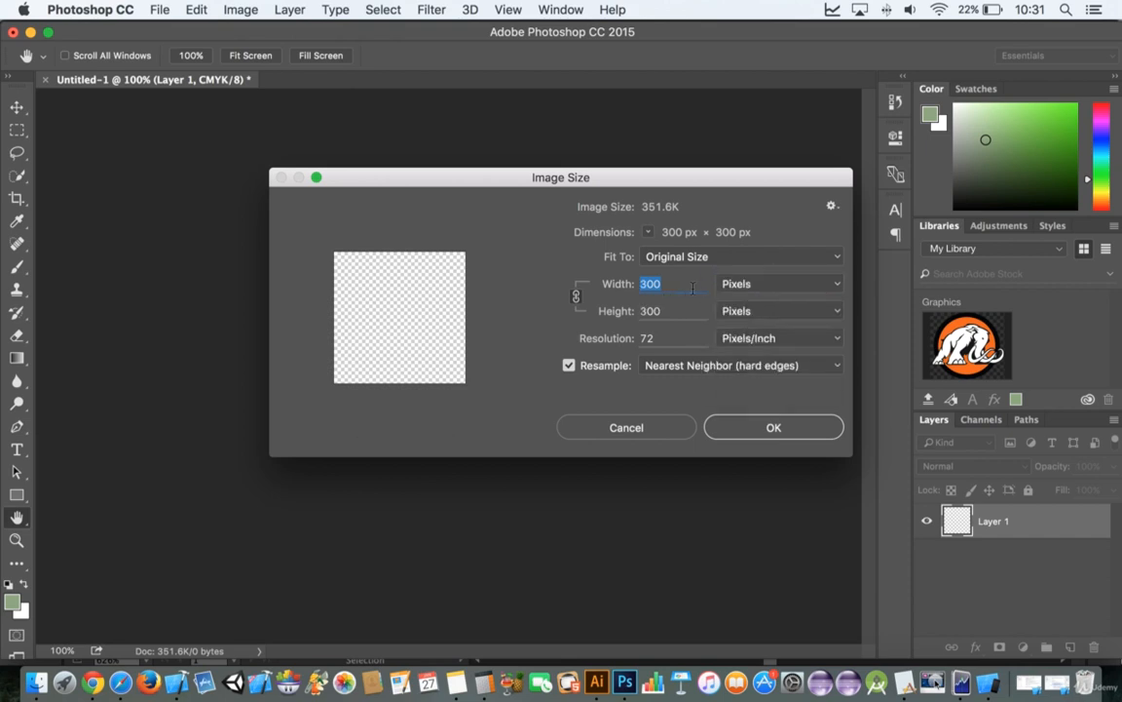
text(500)
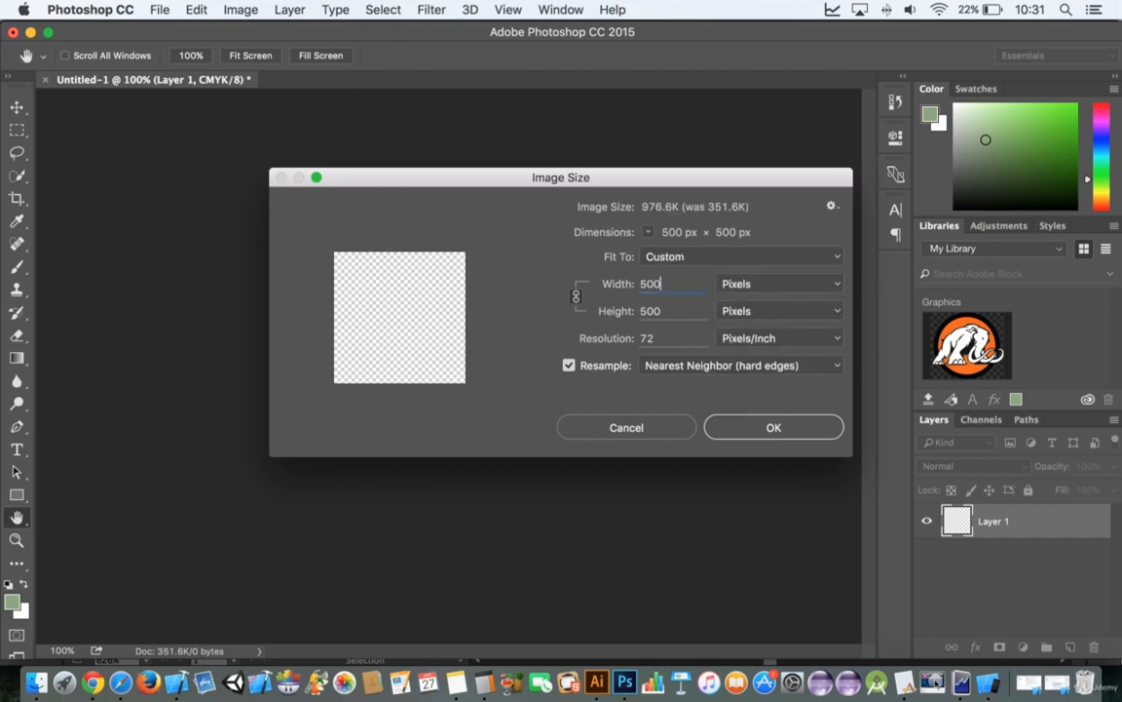
click(778, 430)
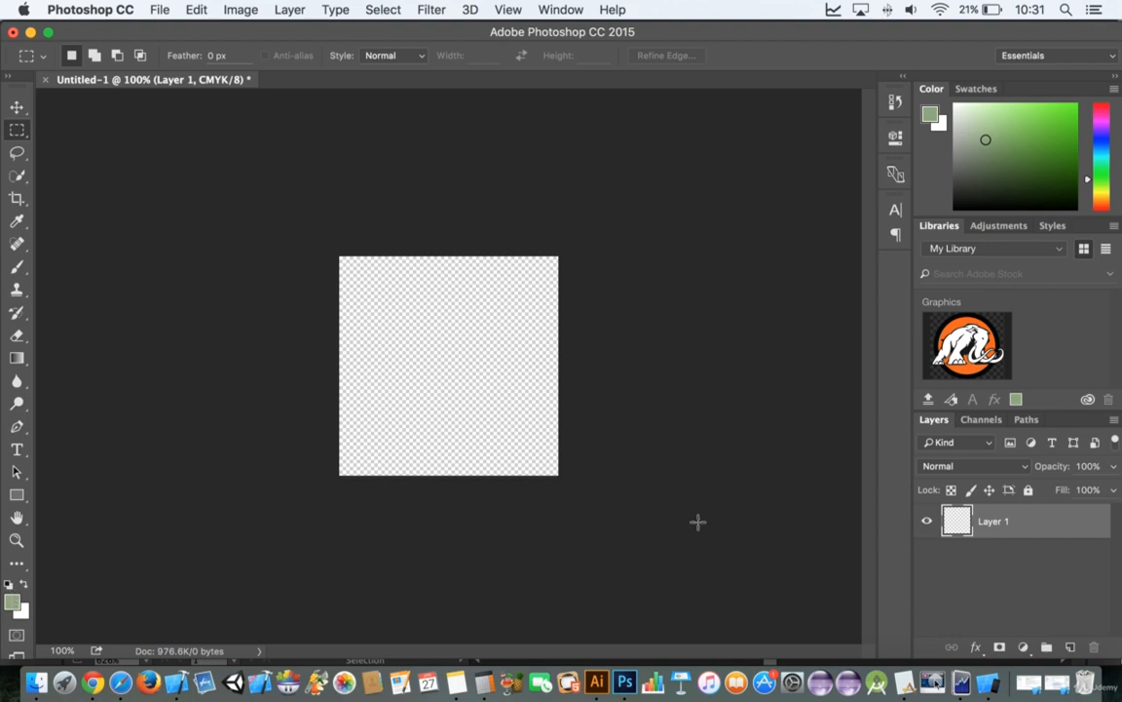
Add a second empty layer on top and fill the lower layer, Layer 1, with dark grey (#222222) using the Paint Bucket
click(1071, 648)
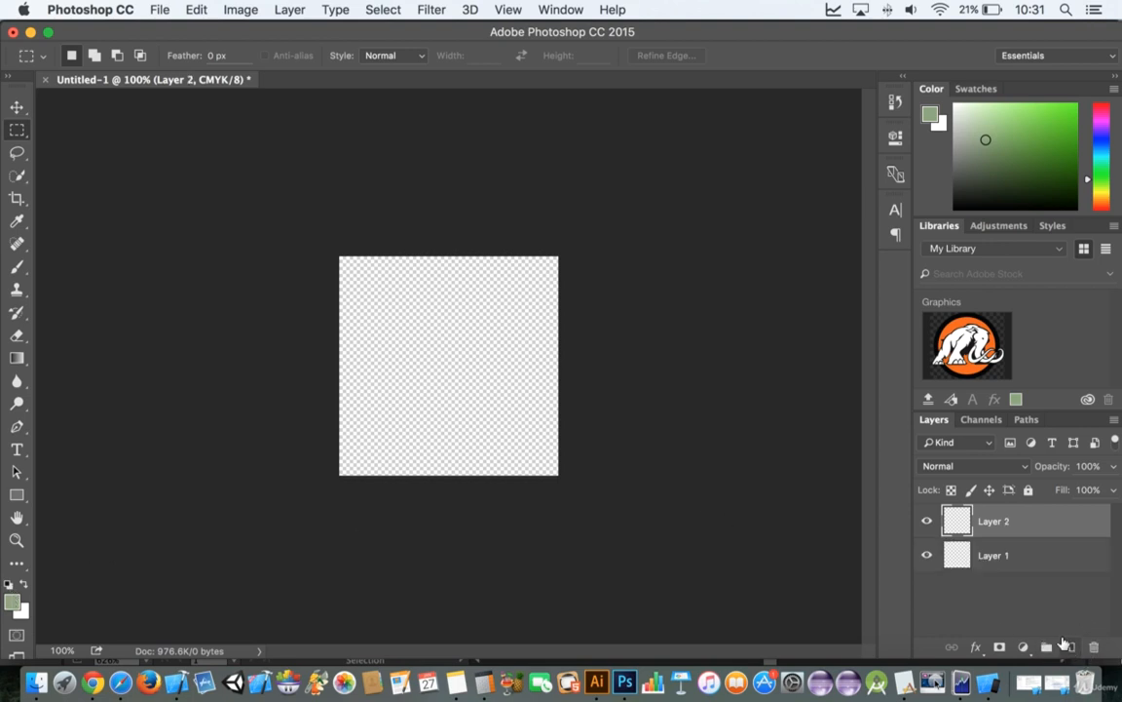
click(1074, 551)
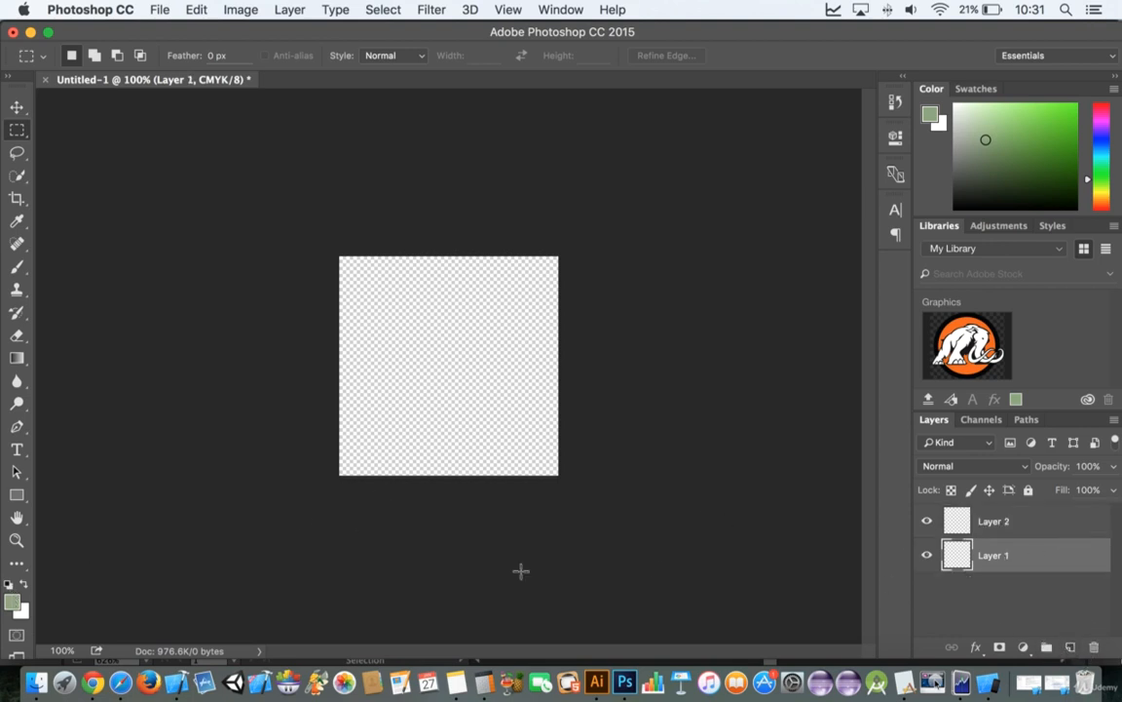
click(14, 603)
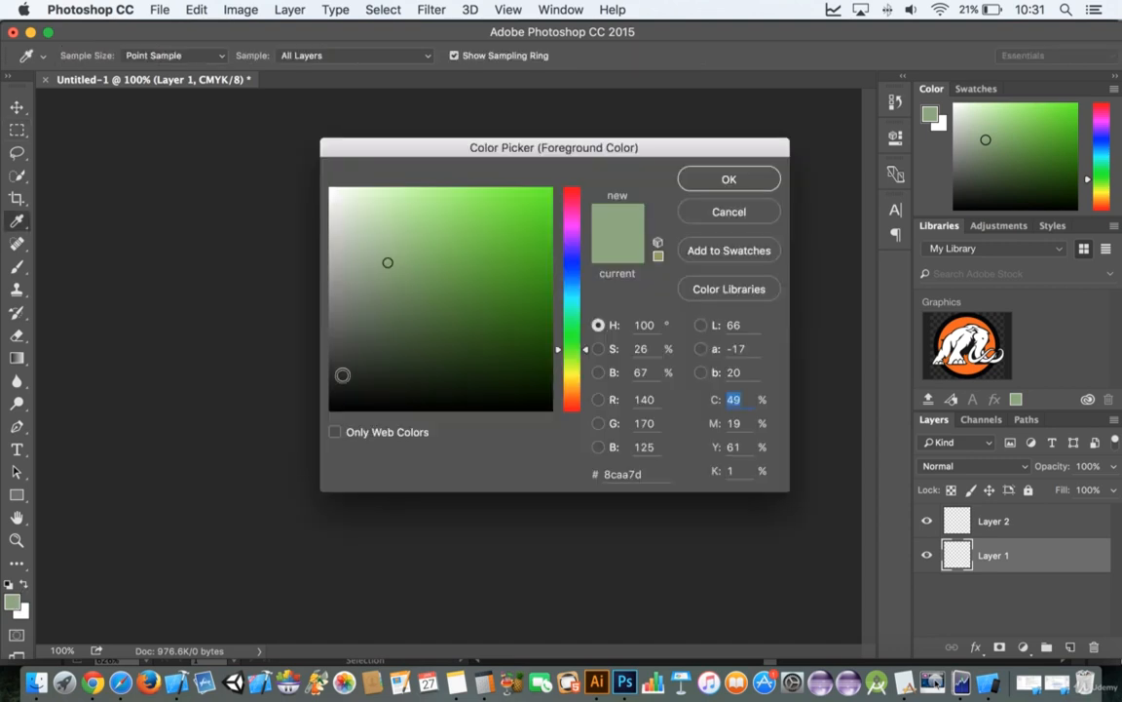
click(225, 391)
drag(453, 325, 323, 376)
click(722, 179)
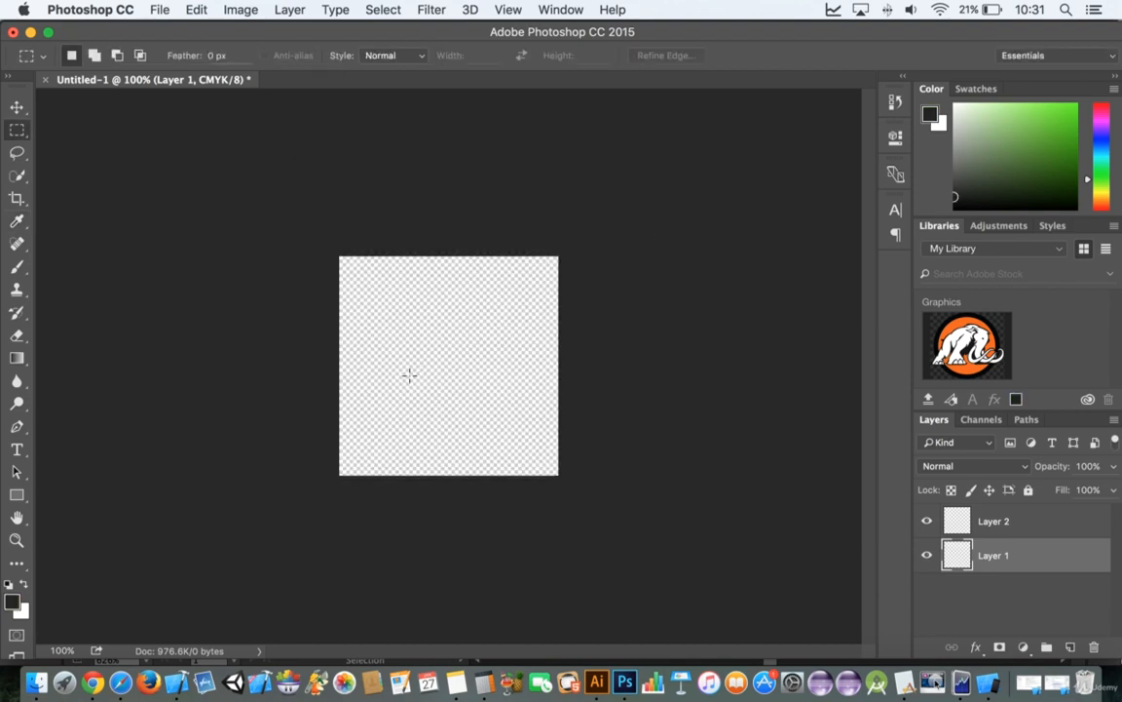
key(g)
key(shift+g)
click(463, 378)
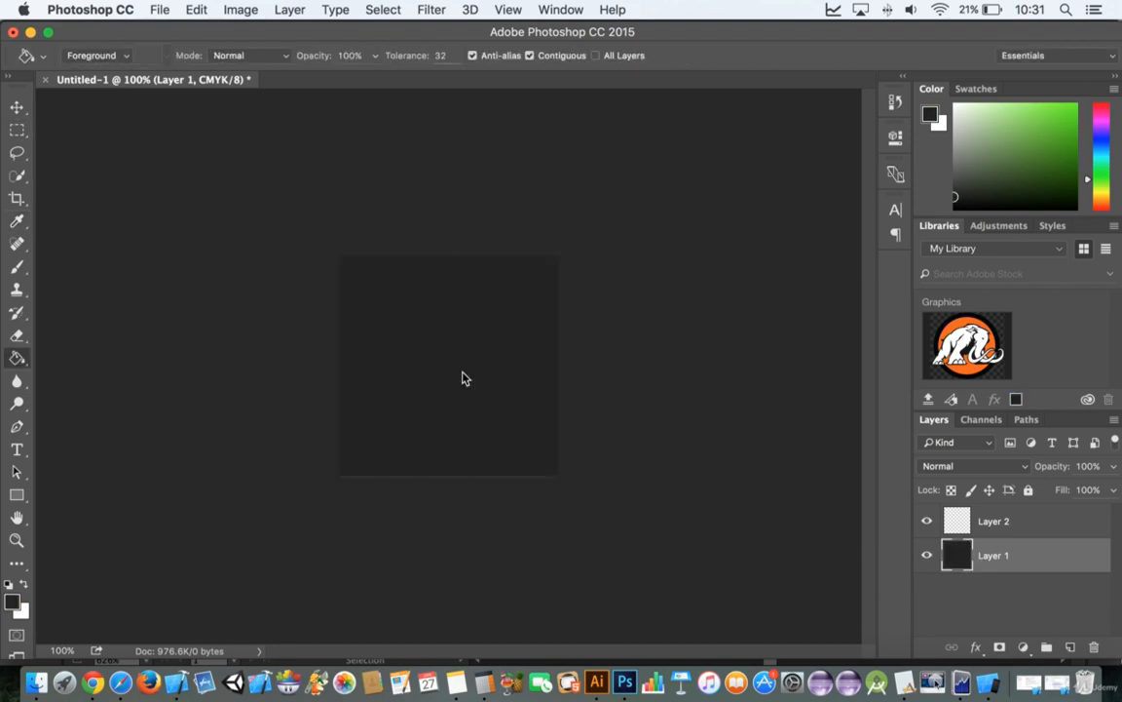
Select Layer 2, choose the Rectangle tool and set the foreground colour to near-white with RGB values 250, 250, 250
scroll(470, 365, up, 5)
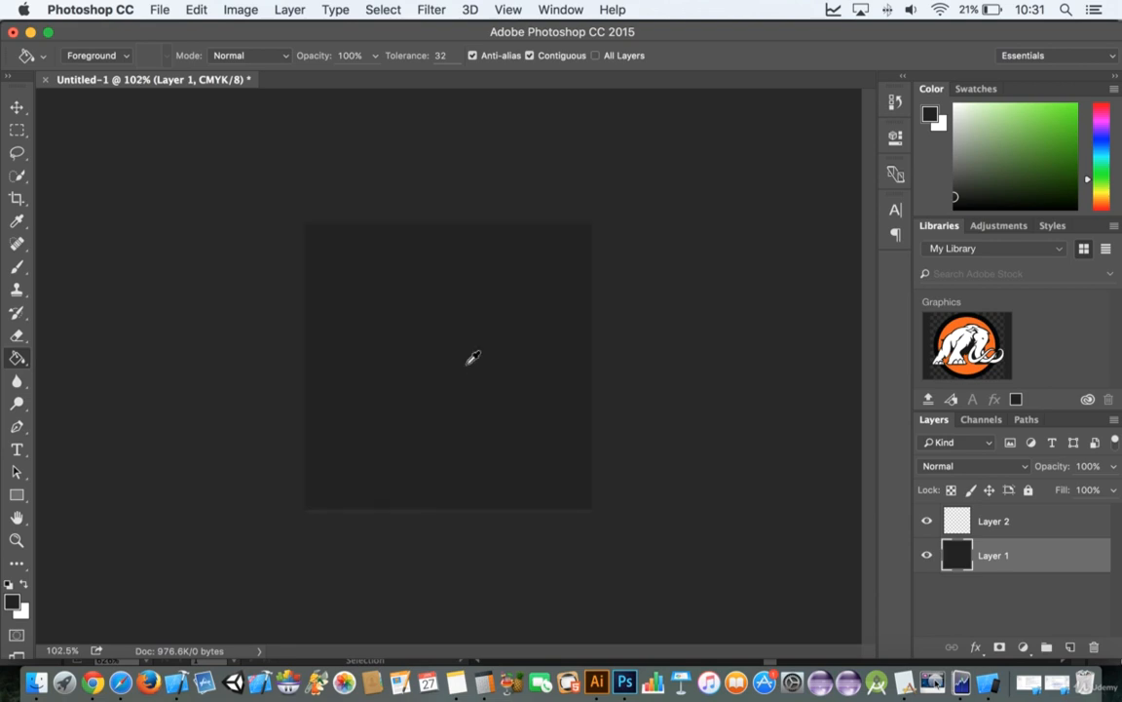
scroll(473, 357, down, 2)
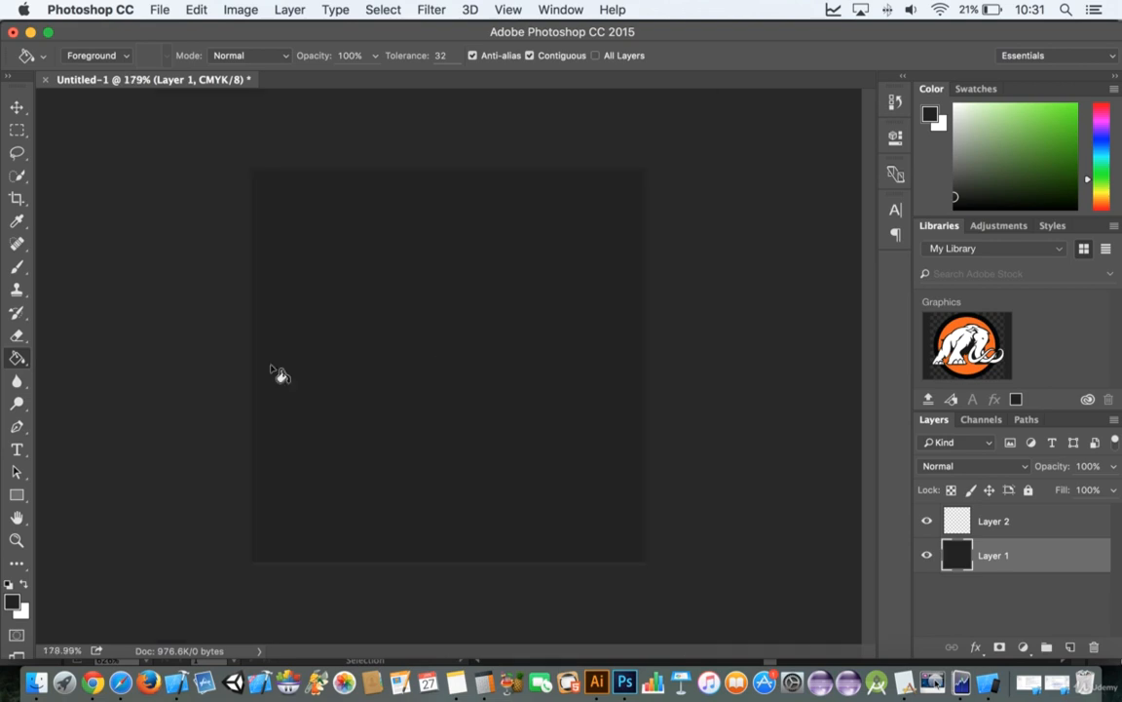
click(1053, 532)
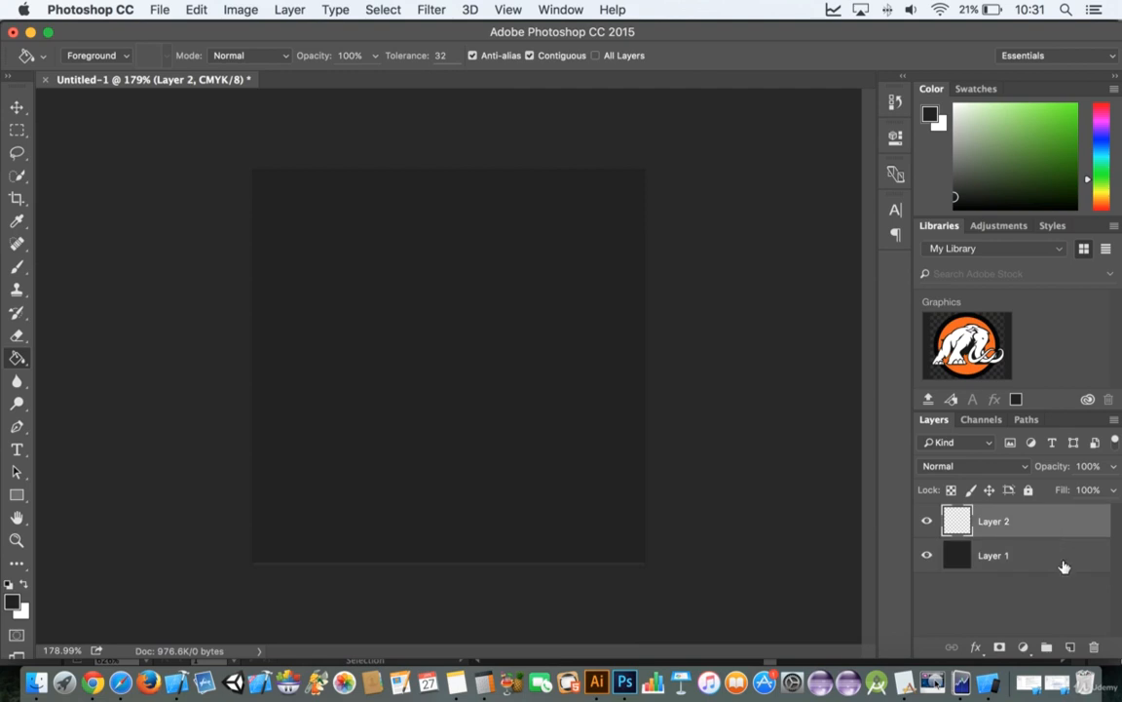
click(18, 496)
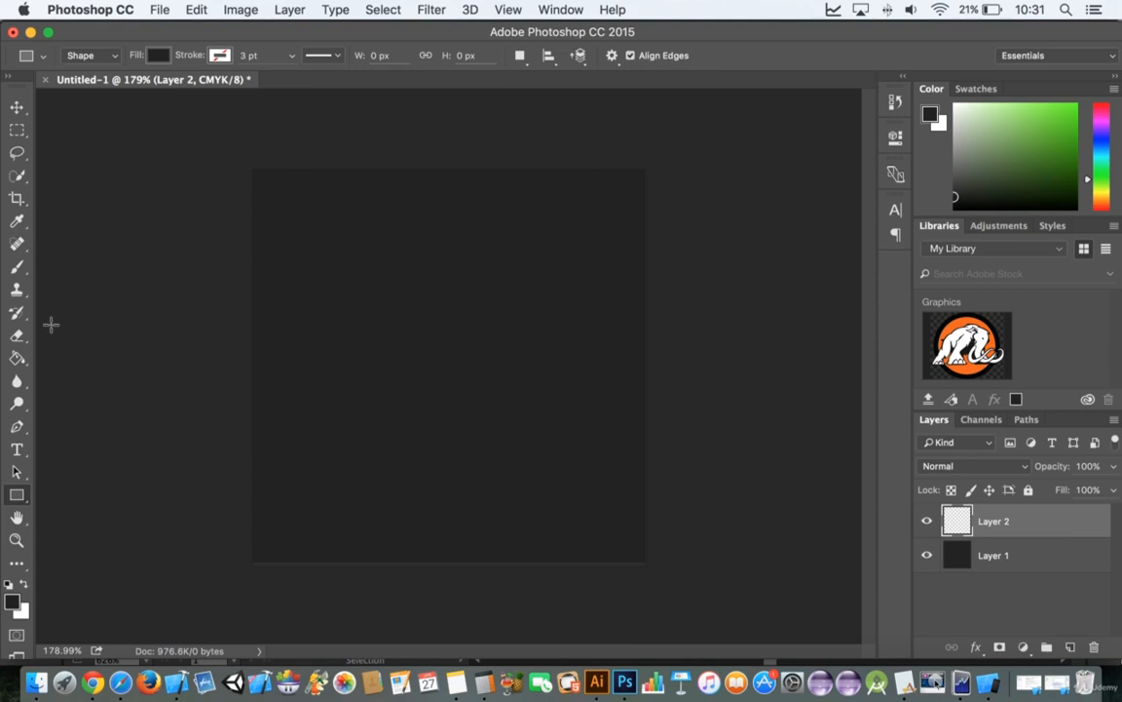
click(12, 603)
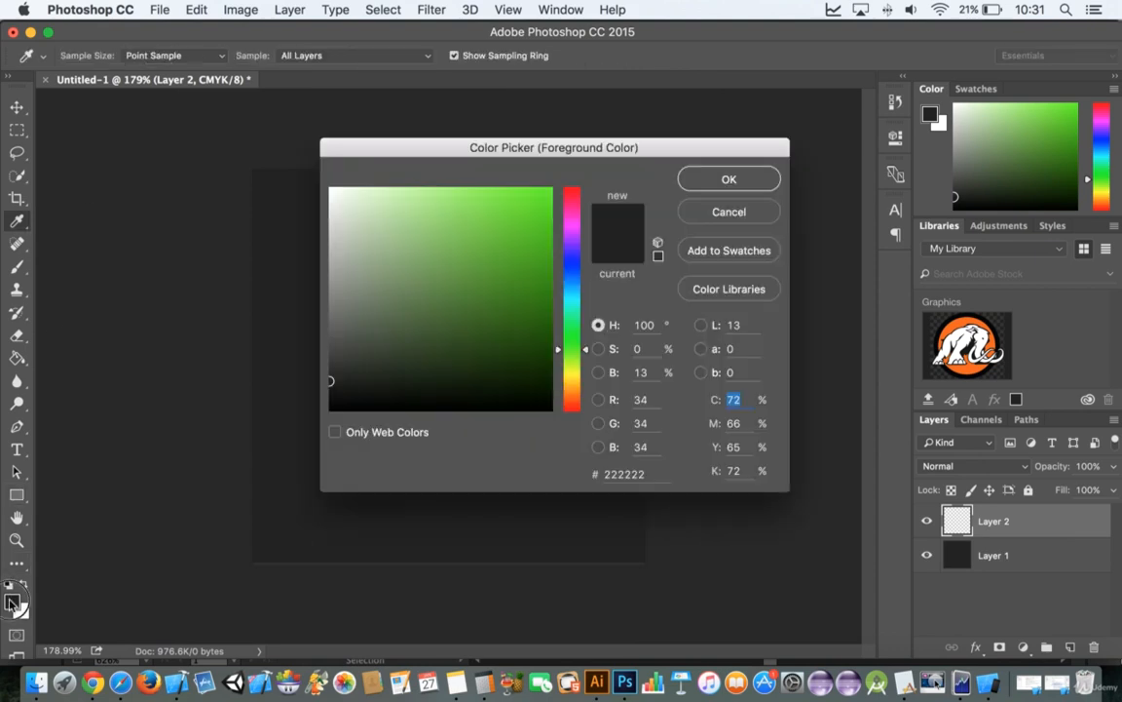
double_click(645, 399)
text(2)
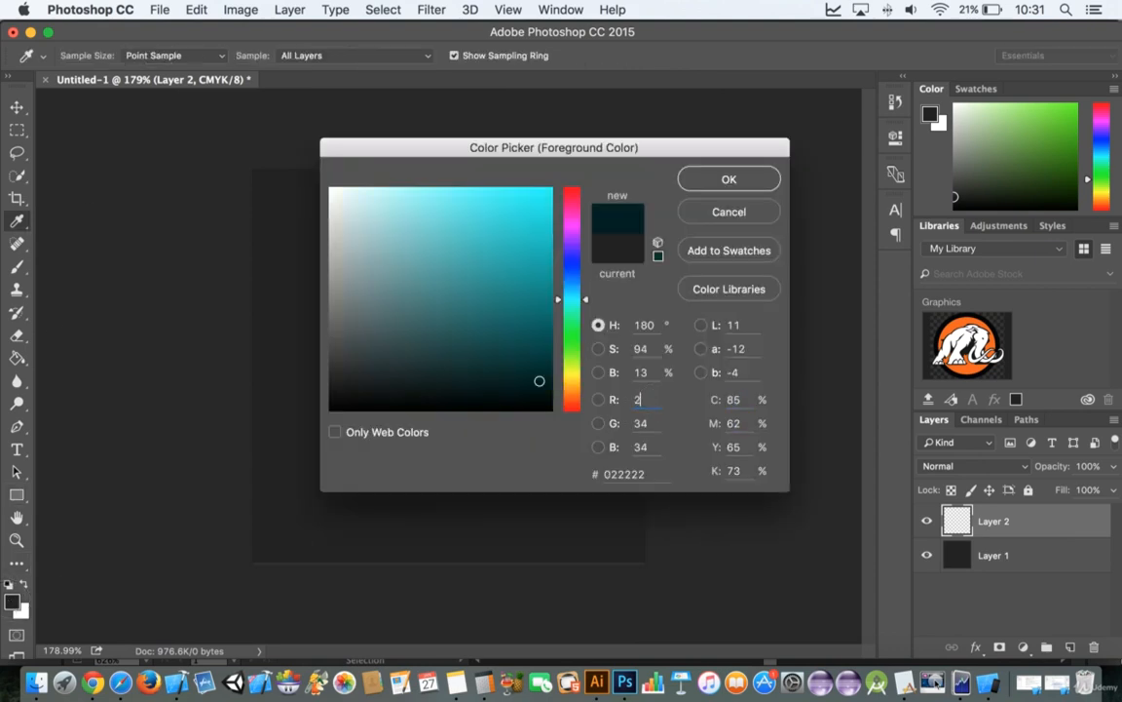
text(50)
key(Tab)
text(250)
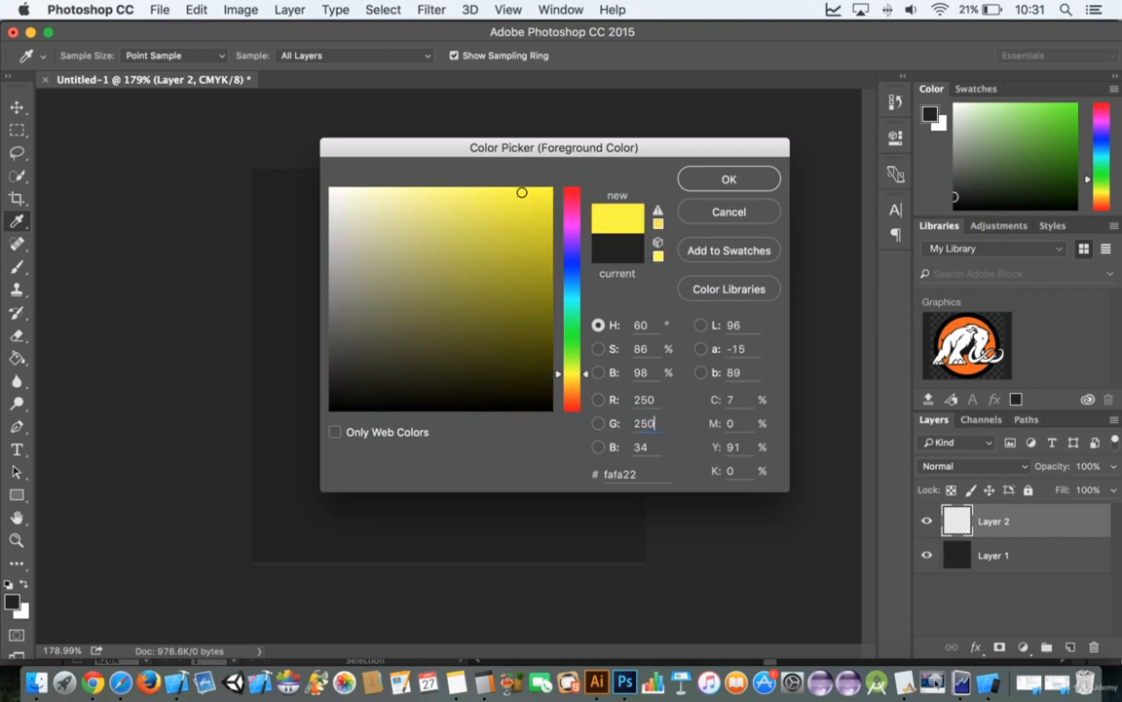
key(Tab)
text(250)
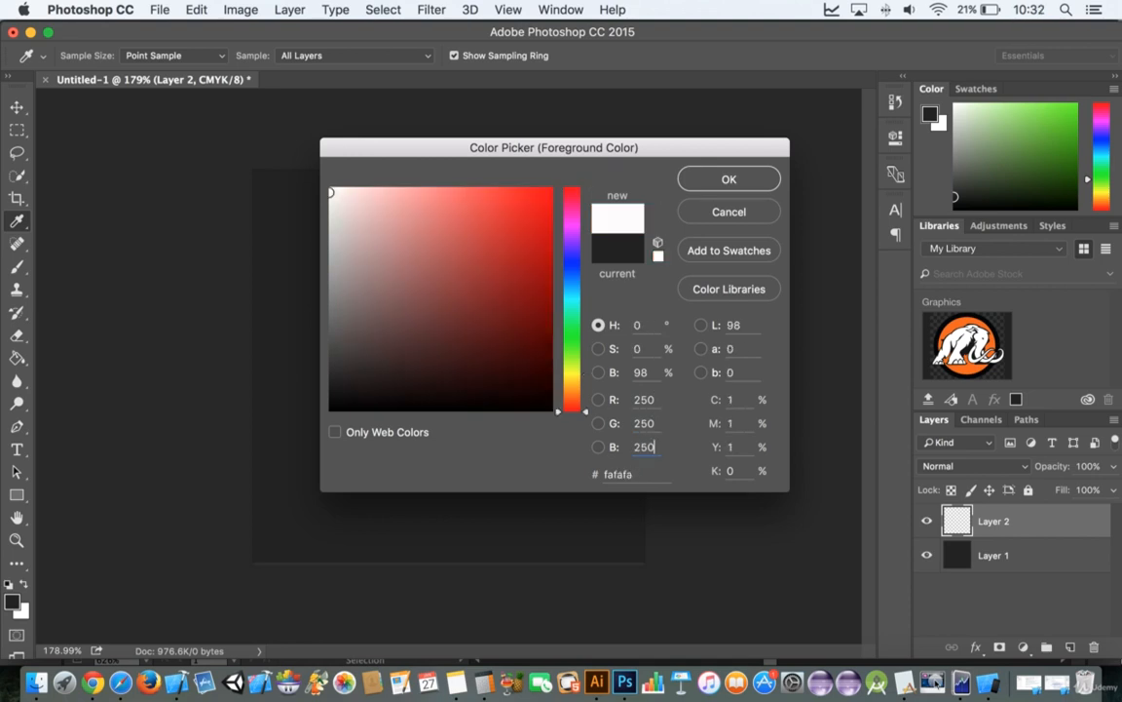
key(Return)
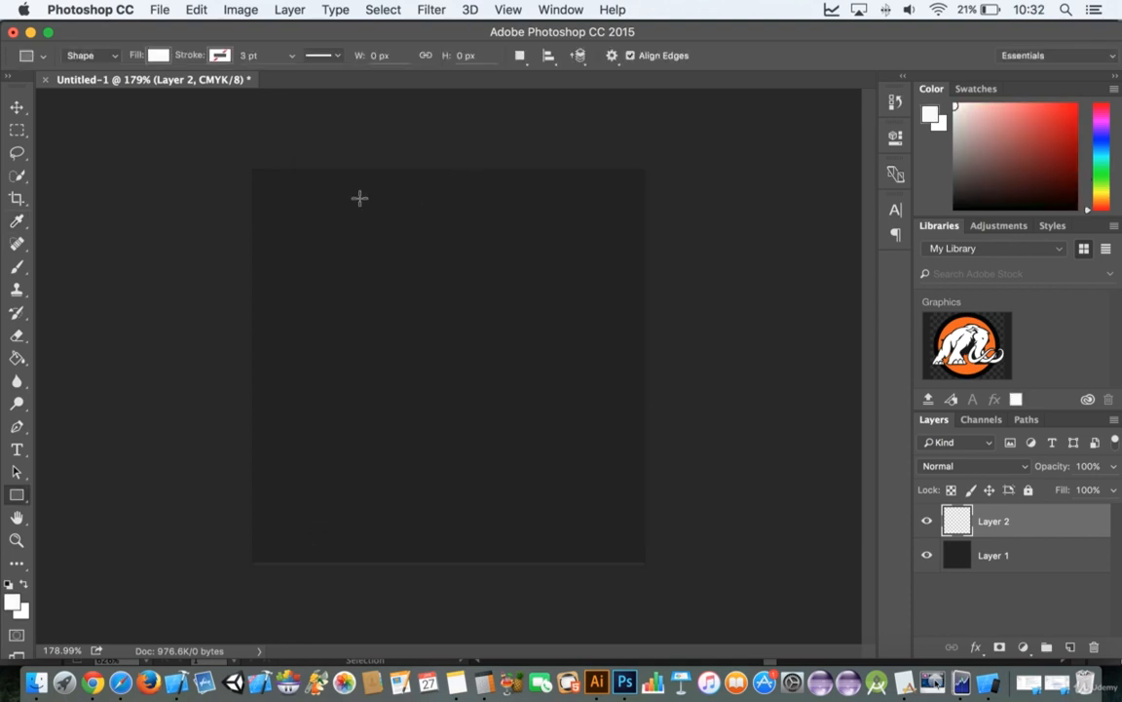
Draw a near-white bar about 444 by 57 px near the canvas's upper edge and dock the Properties panel beside Color and Swatches
drag(242, 188, 590, 233)
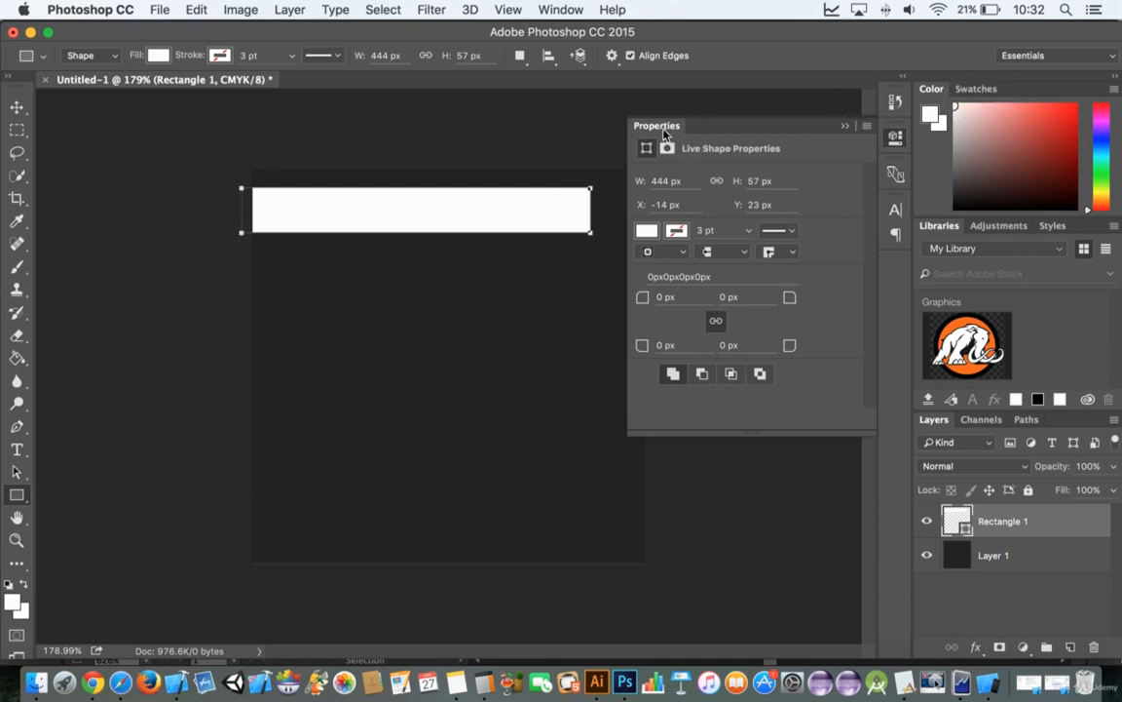
drag(669, 127, 1023, 93)
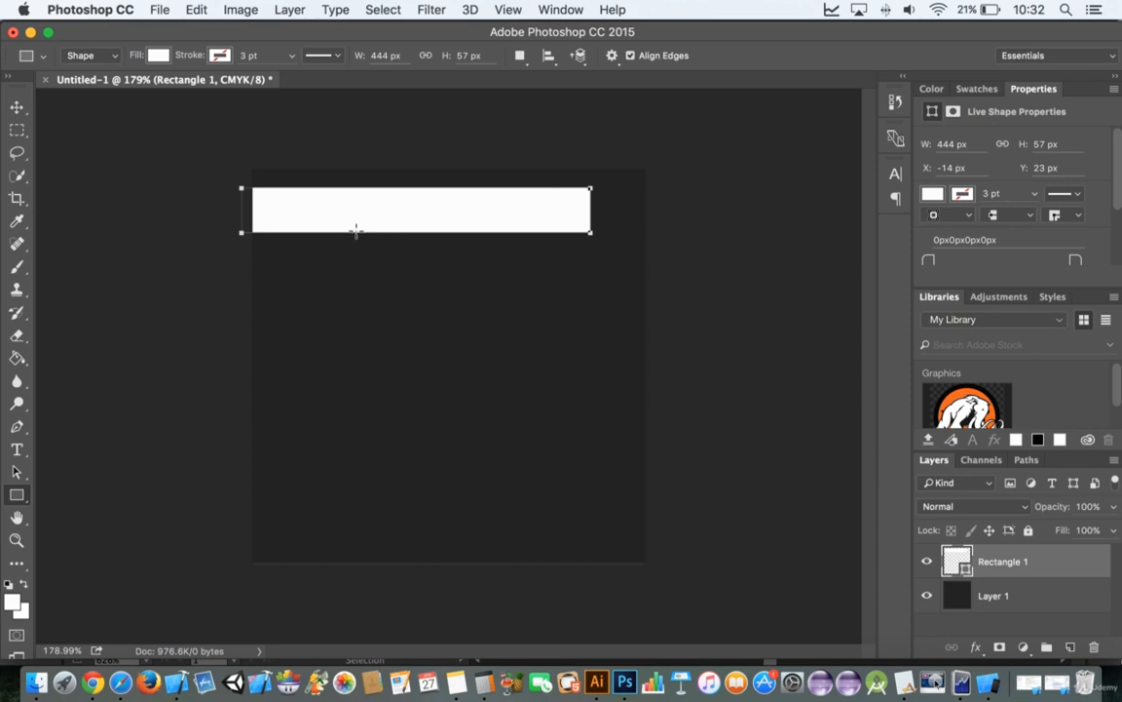
Draw many more near-white horizontal bars and blocks of varied lengths and thicknesses, staggered down the dark canvas to its lower edge
drag(356, 230, 621, 260)
drag(609, 252, 610, 252)
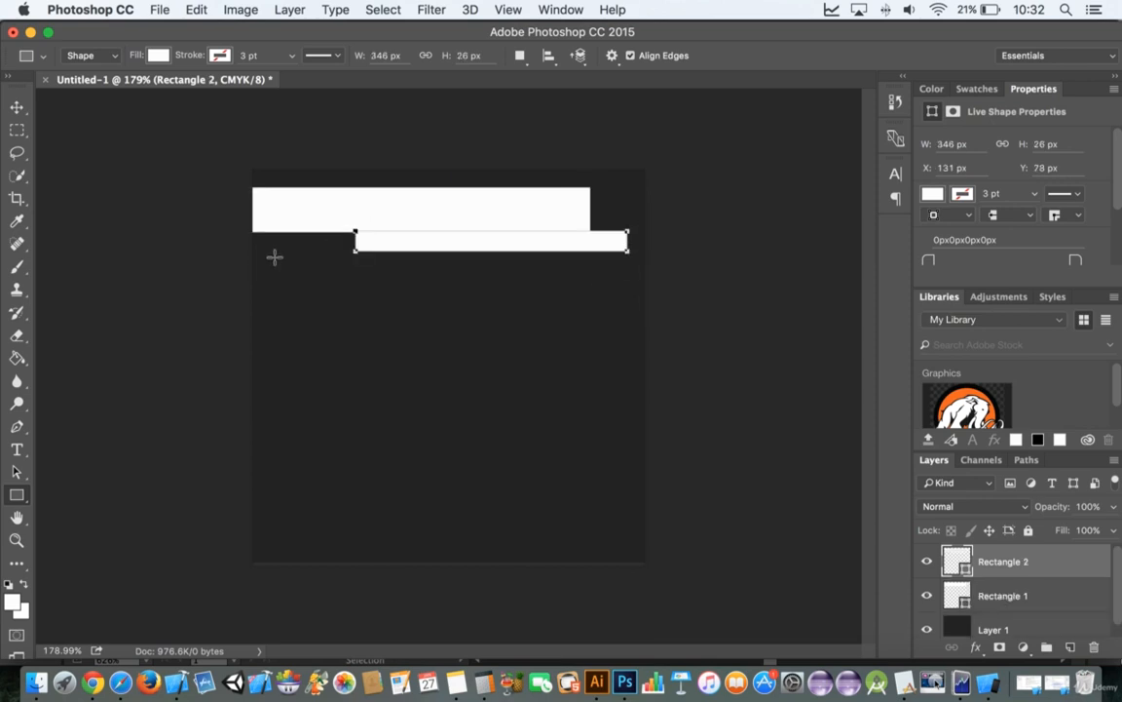
drag(272, 256, 561, 274)
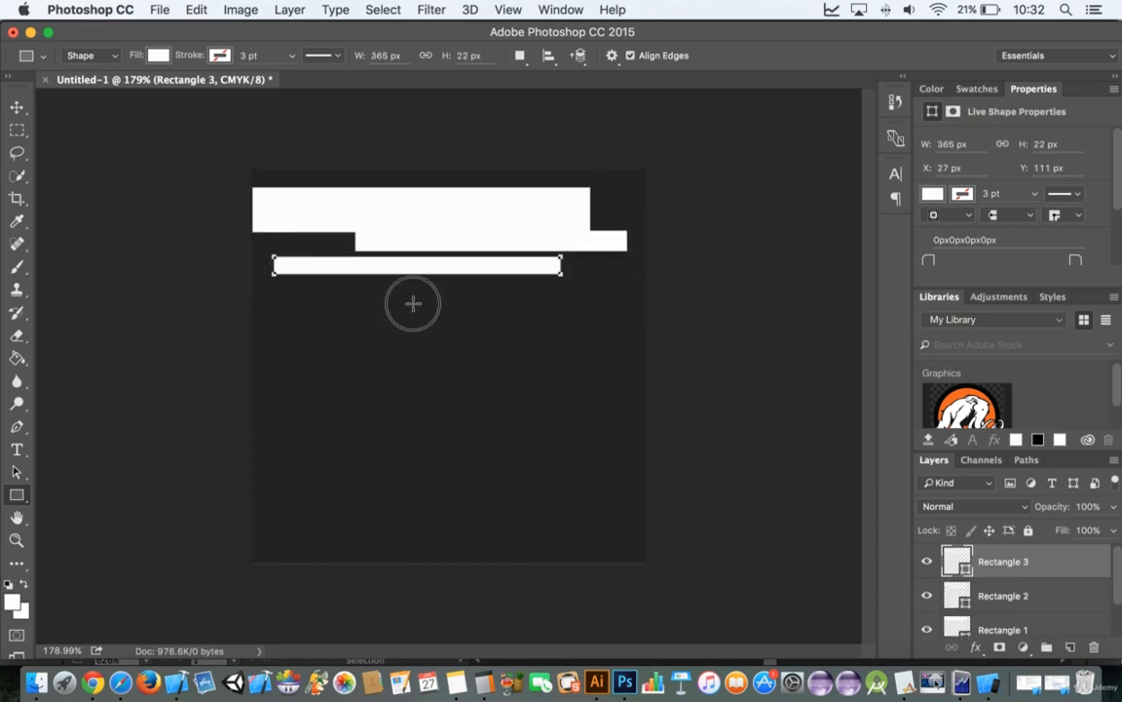
mouse_move(355, 288)
mouse_down()
mouse_move(652, 308)
mouse_move(632, 295)
mouse_move(589, 308)
mouse_move(633, 303)
mouse_up()
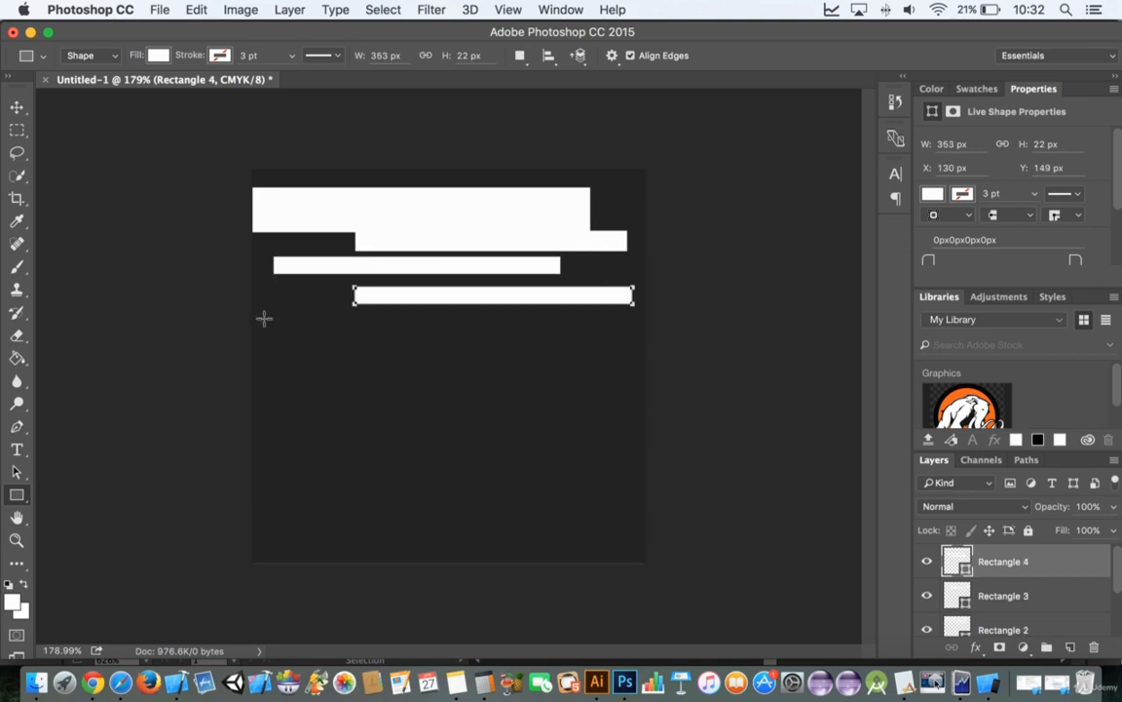
drag(259, 316, 452, 332)
mouse_move(265, 292)
mouse_down()
mouse_move(326, 295)
mouse_move(328, 325)
mouse_up()
drag(404, 342, 643, 362)
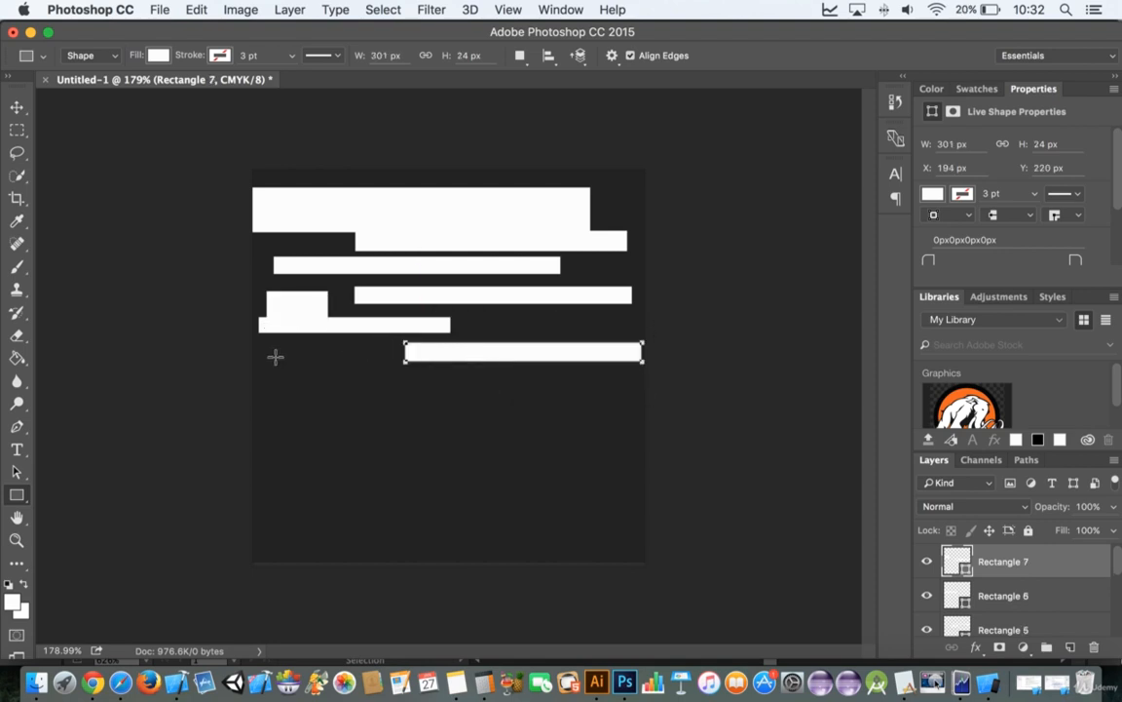
drag(273, 364, 337, 362)
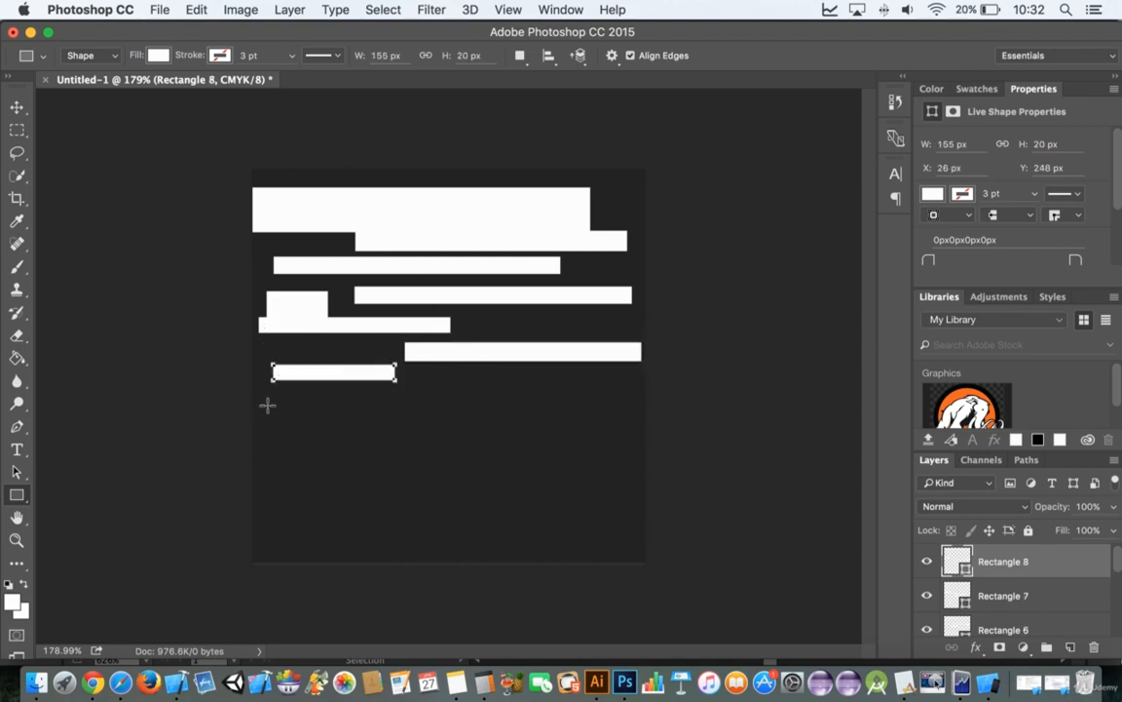
drag(265, 403, 636, 416)
drag(273, 408, 639, 438)
drag(288, 454, 339, 534)
drag(324, 492, 617, 505)
drag(513, 461, 634, 468)
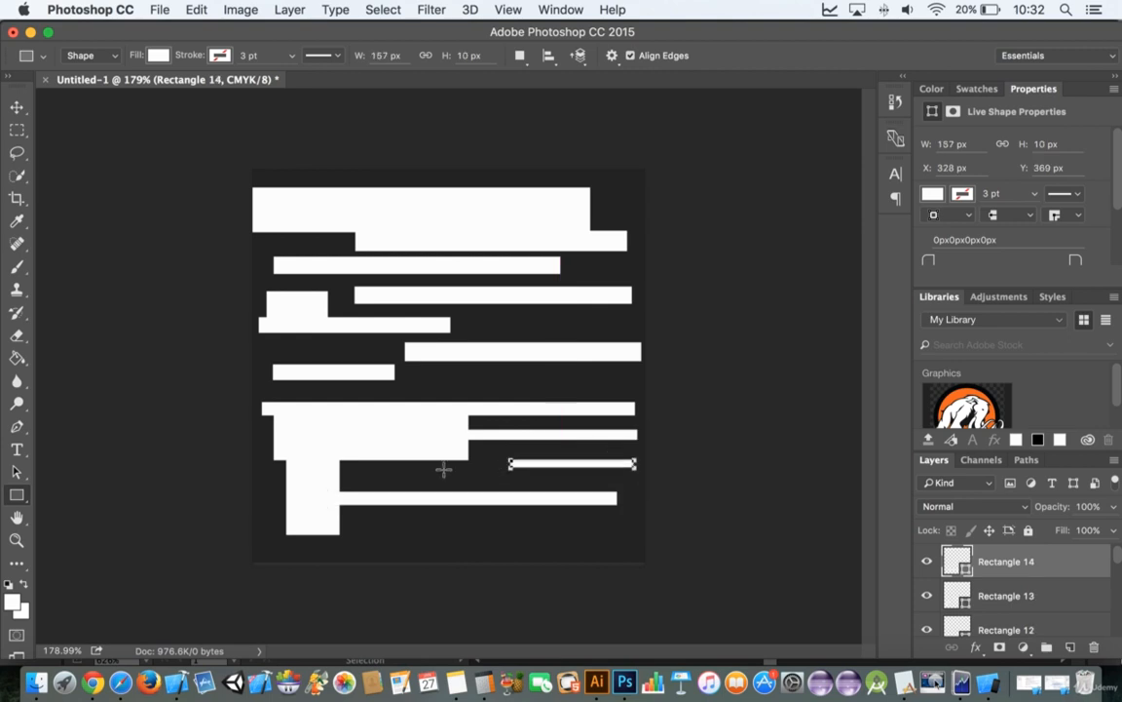
drag(401, 476, 612, 479)
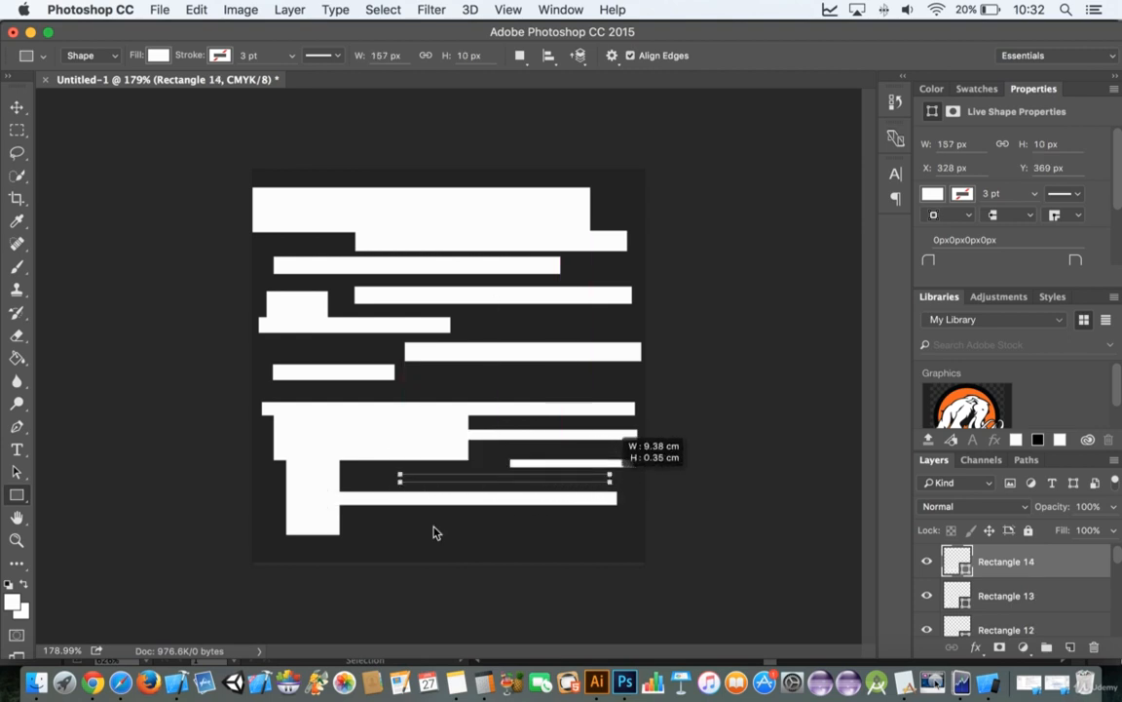
drag(373, 534, 622, 542)
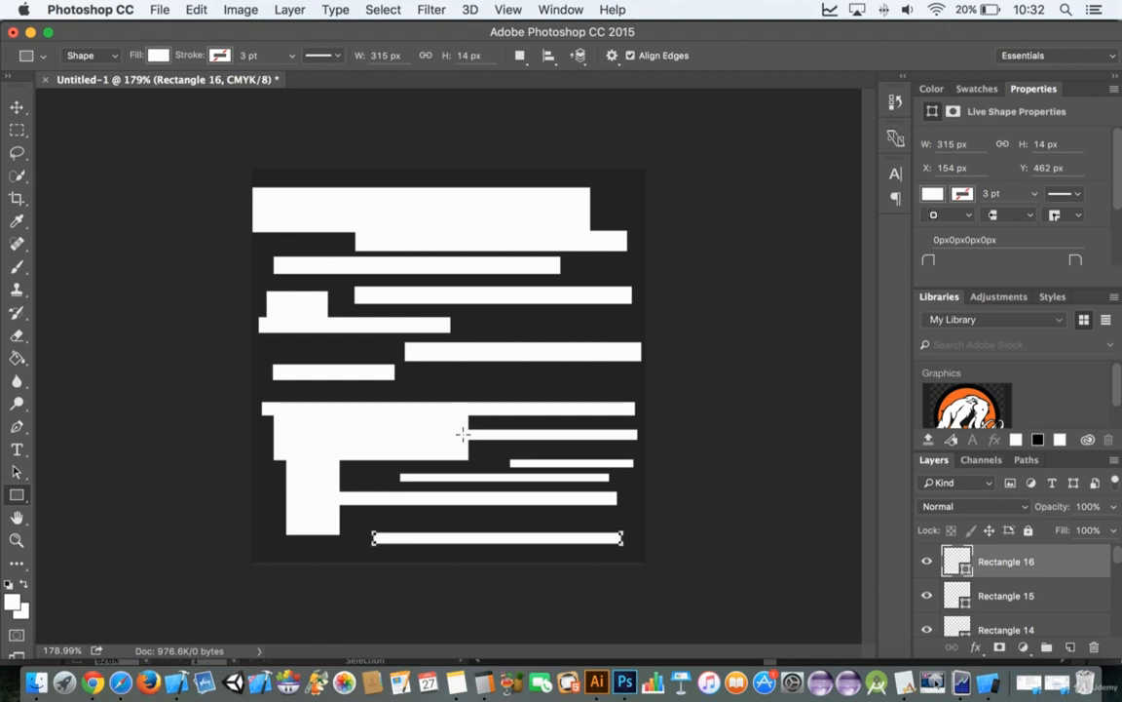
Add a near-white block about 177 by 49 px near the canvas's lower edge, three thin bars, and a connecting block about 59 by 39 px
drag(414, 501, 551, 538)
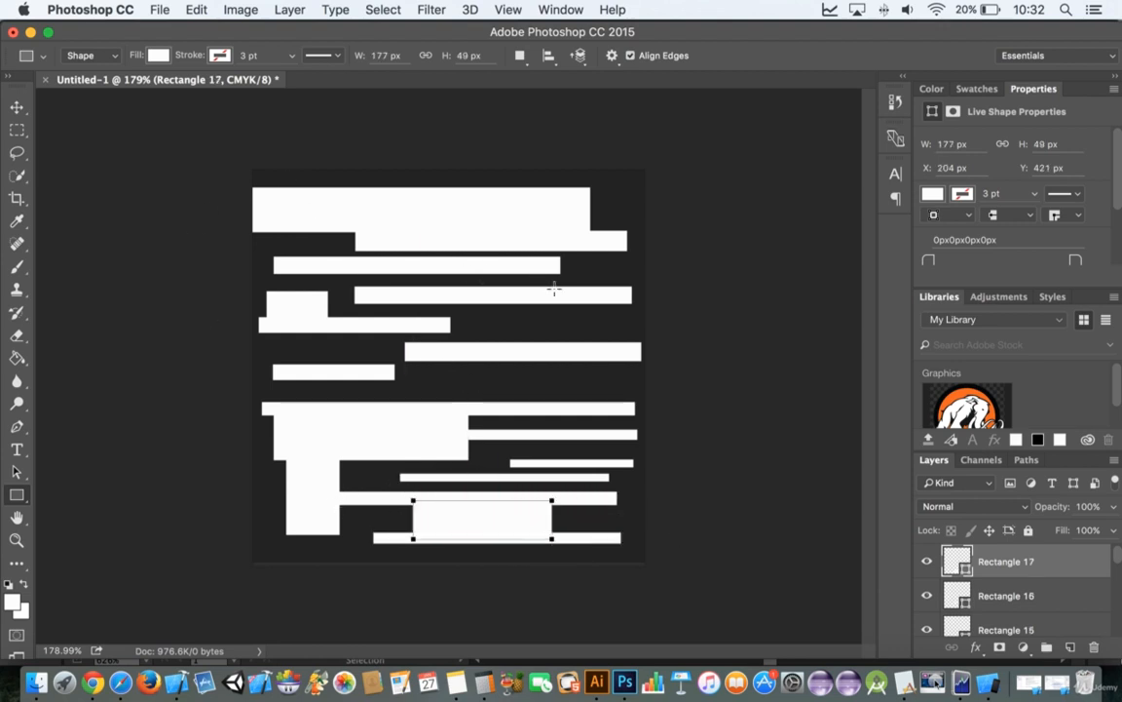
drag(529, 311, 631, 319)
drag(498, 327, 633, 330)
drag(435, 380, 629, 382)
drag(488, 351, 537, 382)
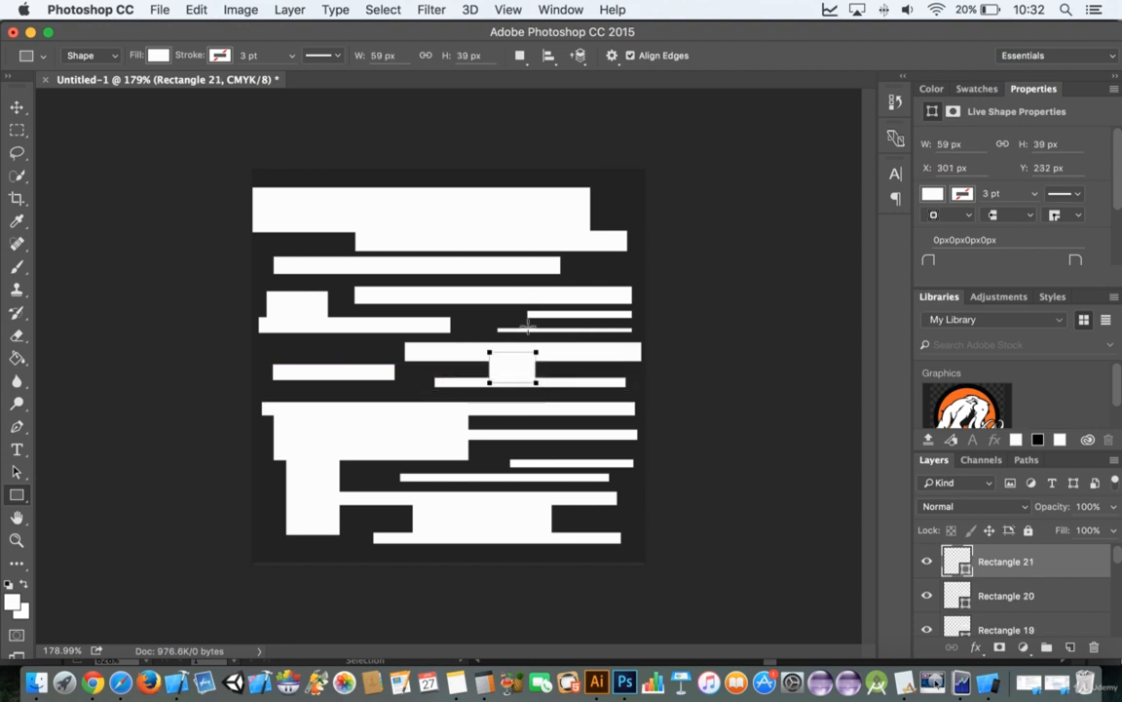
Select all the rectangle layers from Rectangle 21 down to Rectangle 1 and combine them with Merge Shapes
scroll(1035, 566, down, 10)
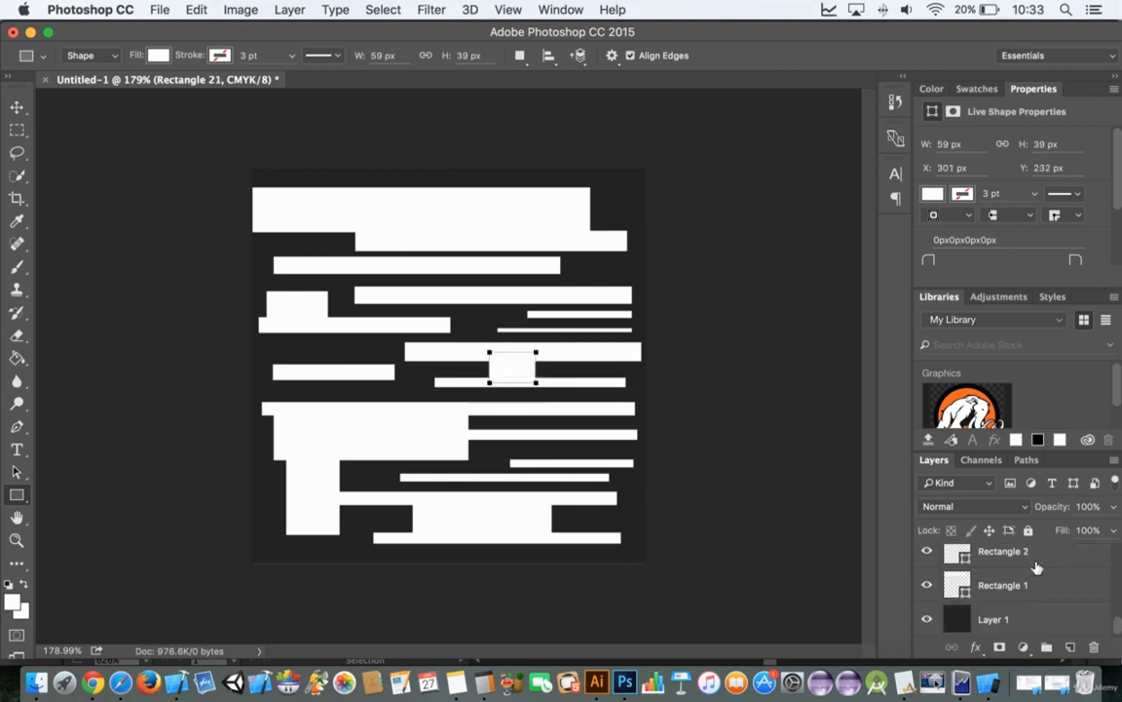
shift+click(1032, 586)
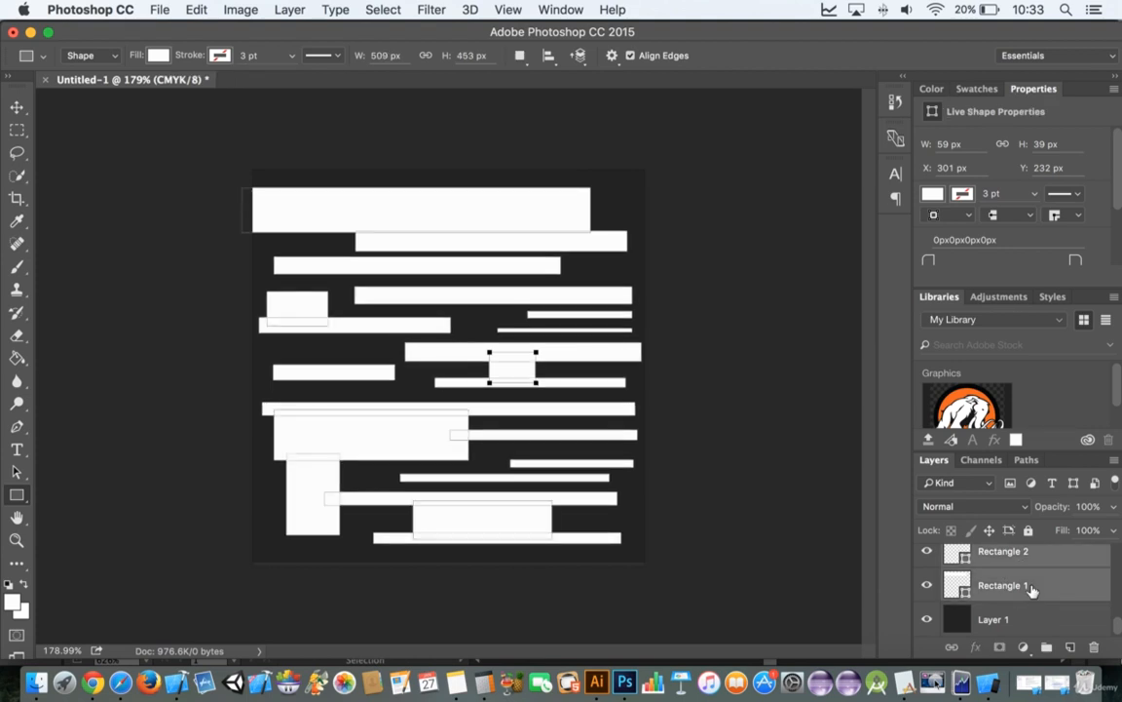
right_click(1031, 589)
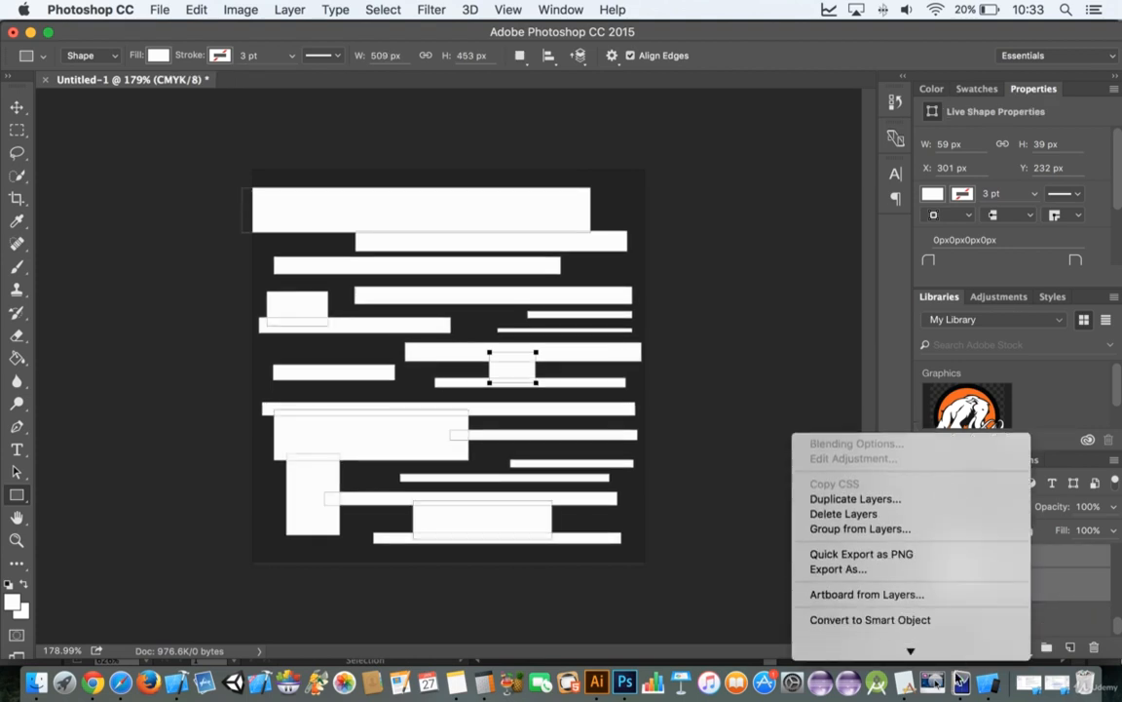
mouse_move(922, 646)
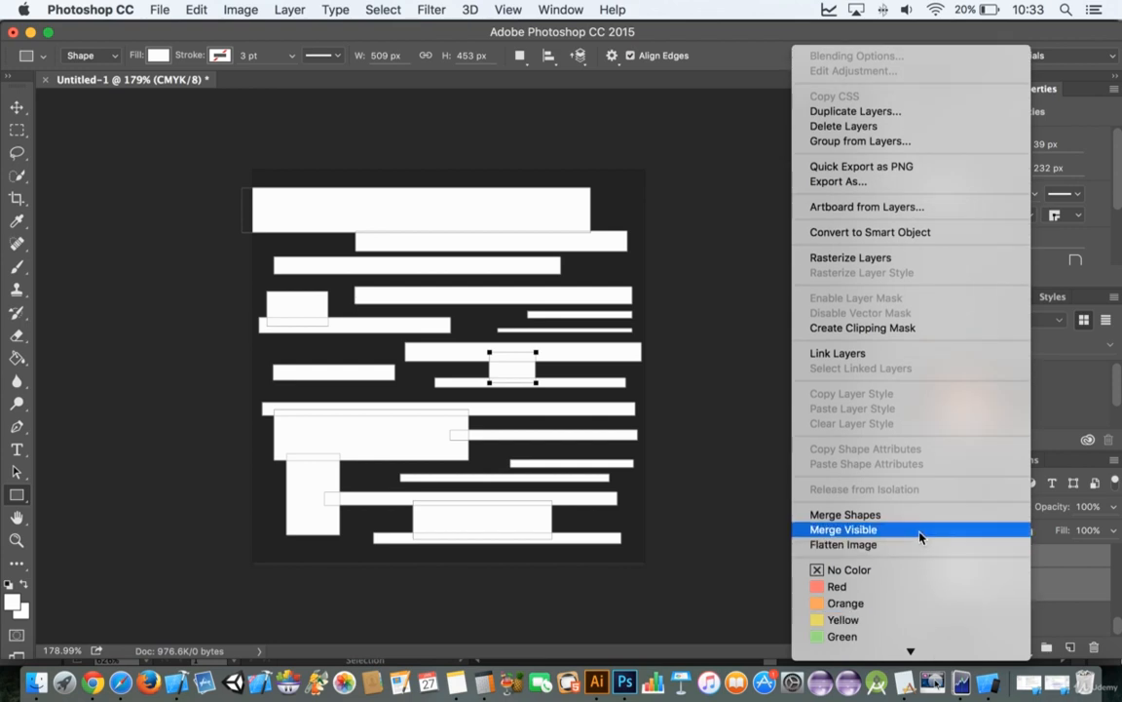
click(916, 514)
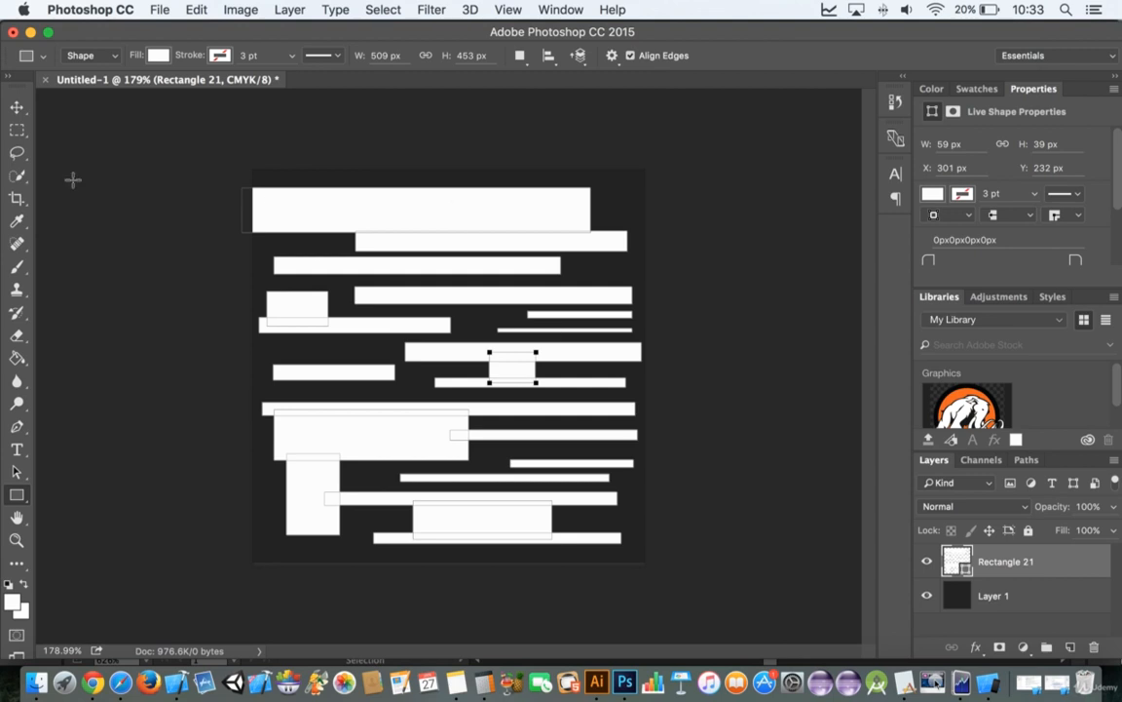
Rasterize the merged shape layer Rectangle 21
right_click(1031, 561)
mouse_move(988, 652)
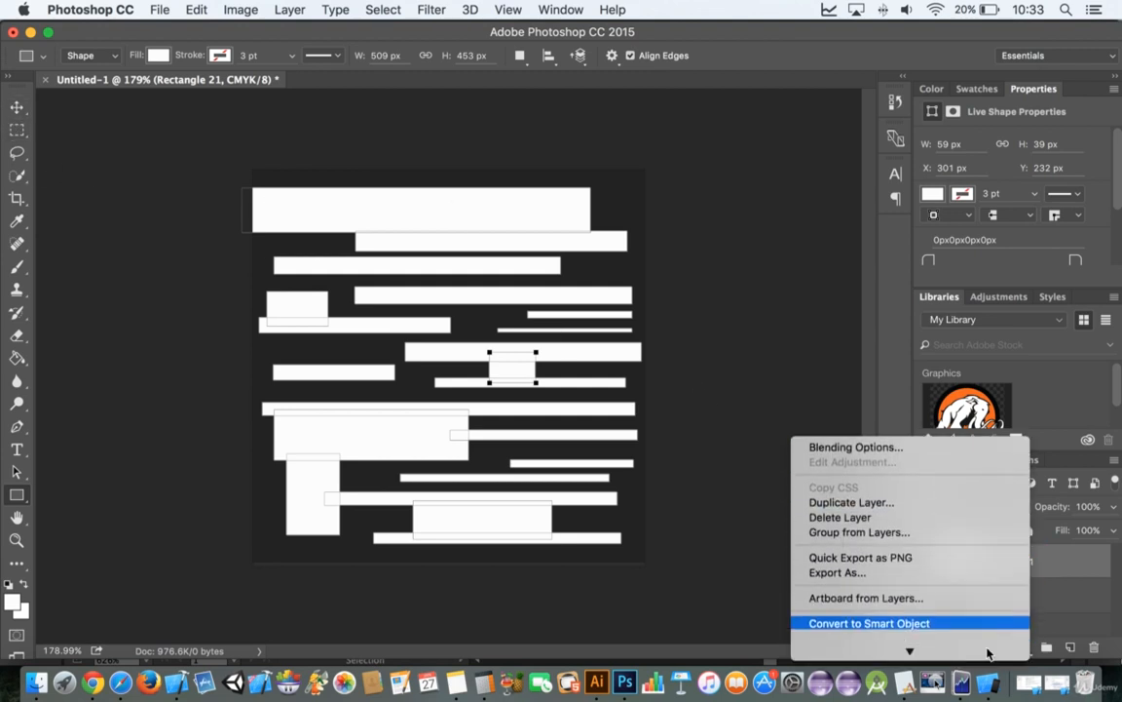
click(965, 529)
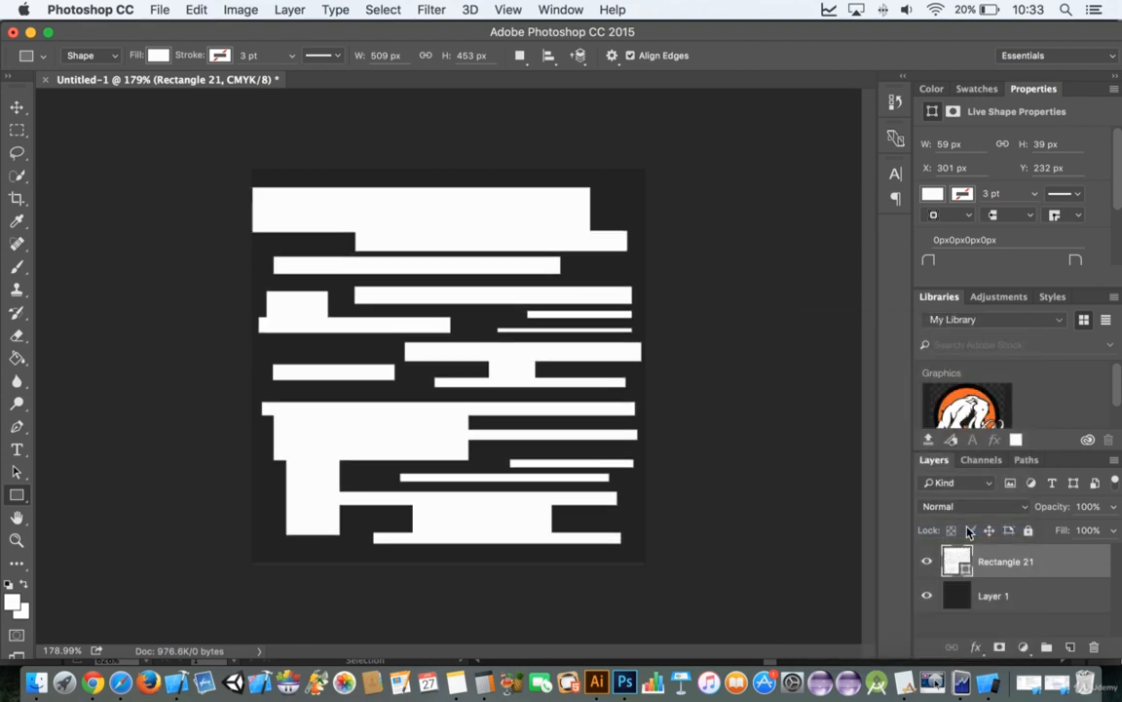
Cut rectangular holes of varied sizes out of the two wide upper bars using the Rectangular Marquee tool
click(17, 128)
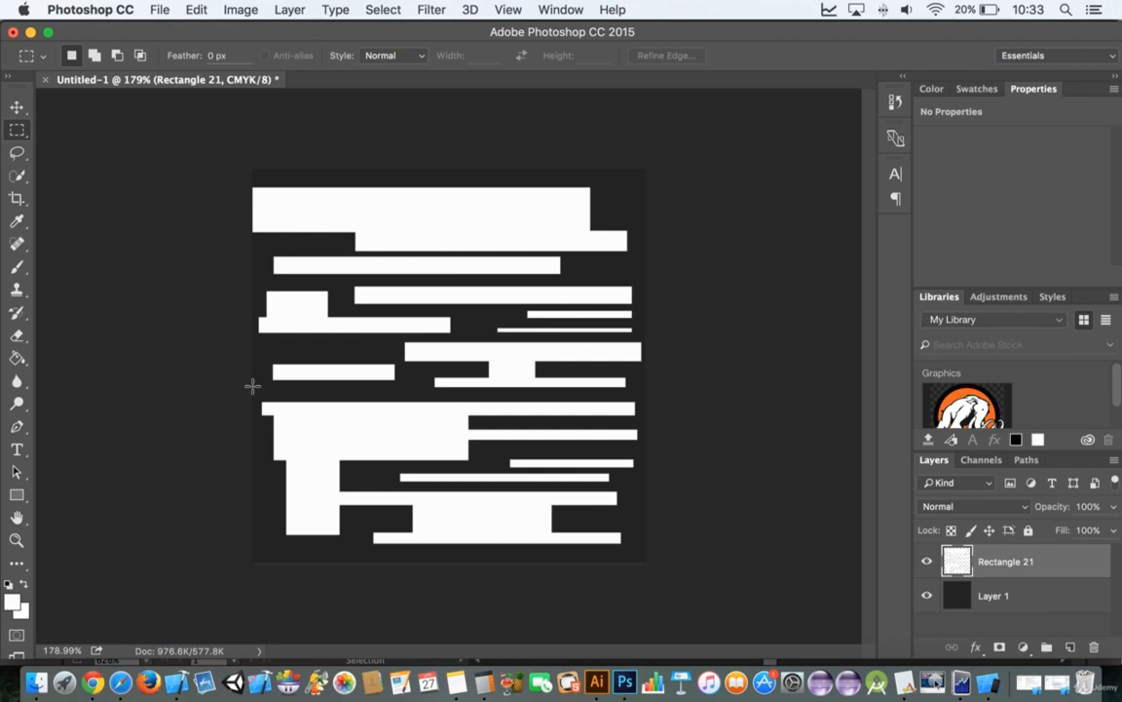
drag(268, 197, 430, 245)
key(BackSpace)
key(BackSpace)
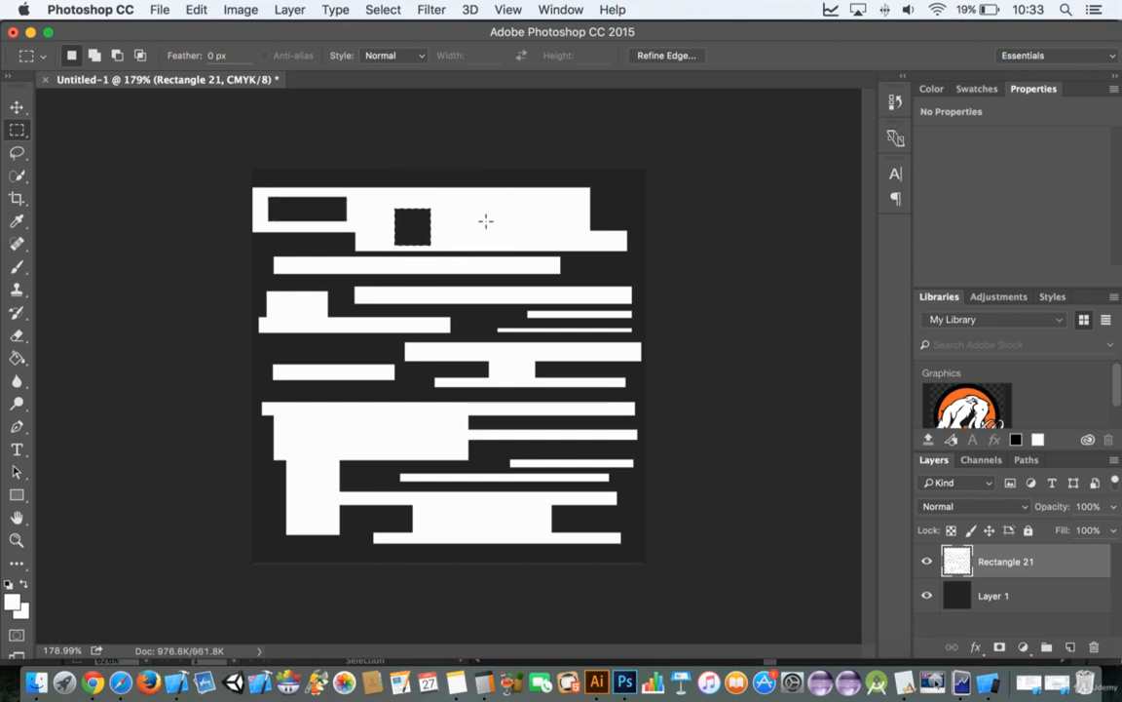
drag(498, 206, 576, 218)
key(BackSpace)
drag(480, 227, 534, 232)
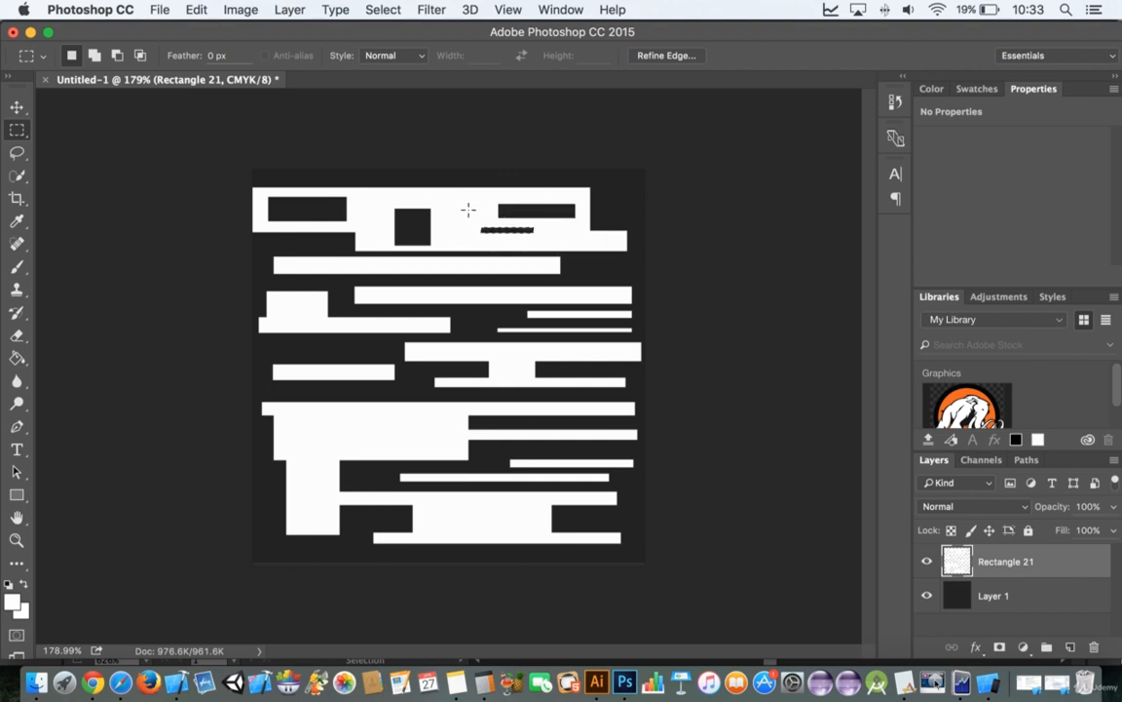
key(BackSpace)
drag(464, 207, 471, 248)
key(BackSpace)
key(BackSpace)
drag(578, 232, 587, 242)
key(BackSpace)
Cut small rectangular holes out of the wide lower-left block and the narrow block beneath it
drag(323, 424, 436, 424)
key(BackSpace)
key(BackSpace)
key(BackSpace)
key(BackSpace)
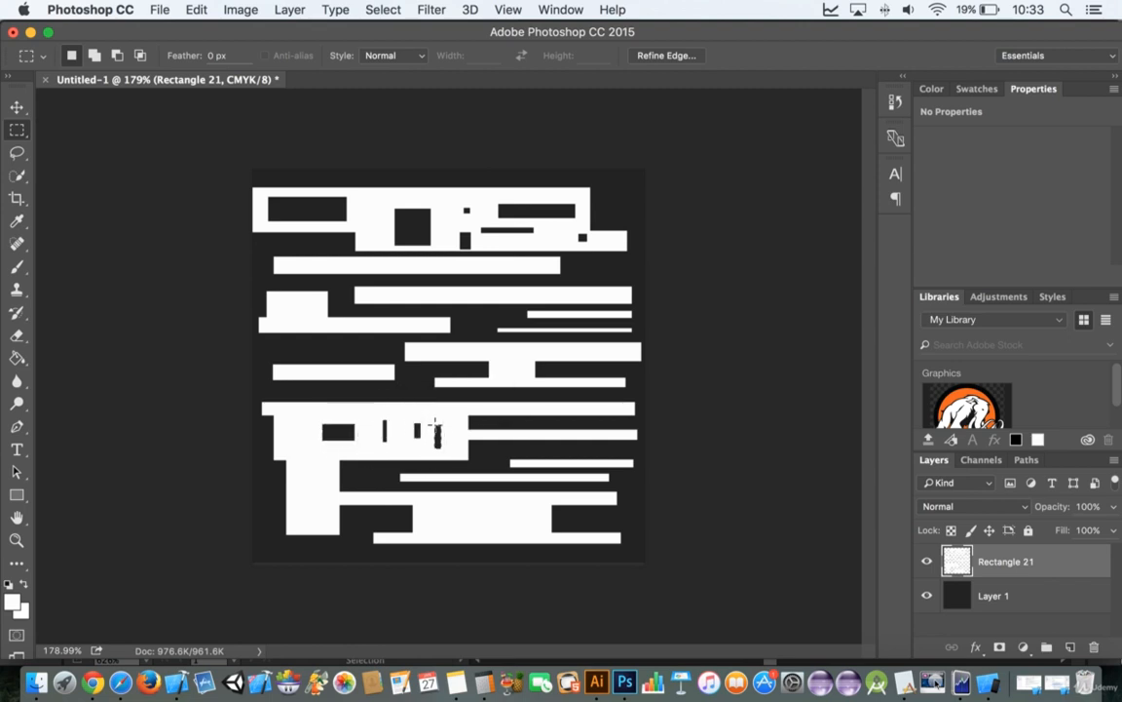
drag(301, 466, 322, 501)
key(BackSpace)
key(BackSpace)
key(BackSpace)
drag(295, 434, 304, 419)
key(BackSpace)
key(BackSpace)
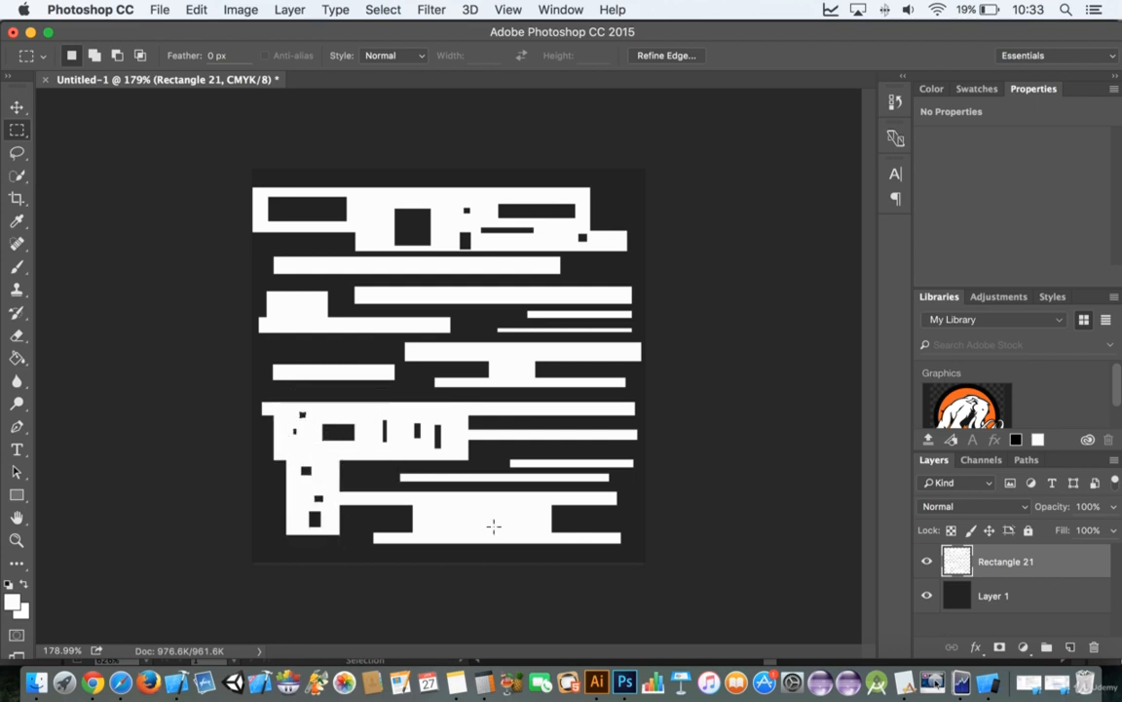
Cut two rectangular holes out of the block near the canvas's lower edge and hide the dark background layer, Layer 1
drag(445, 510, 522, 536)
key(BackSpace)
key(BackSpace)
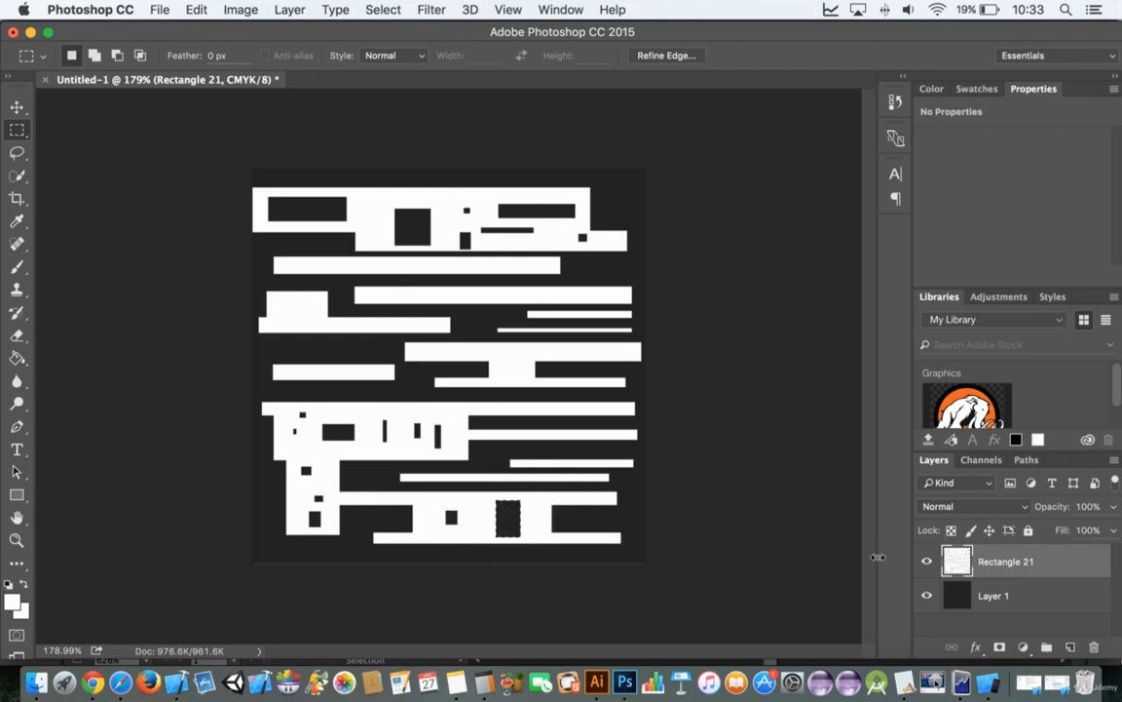
click(928, 594)
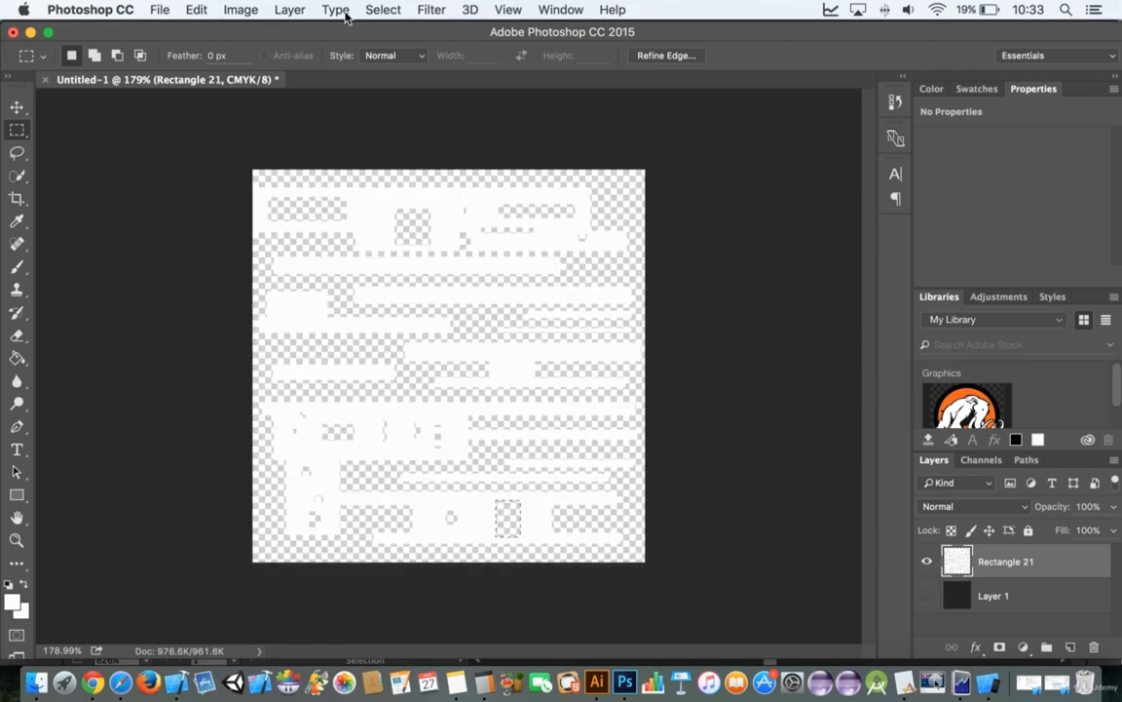
click(380, 10)
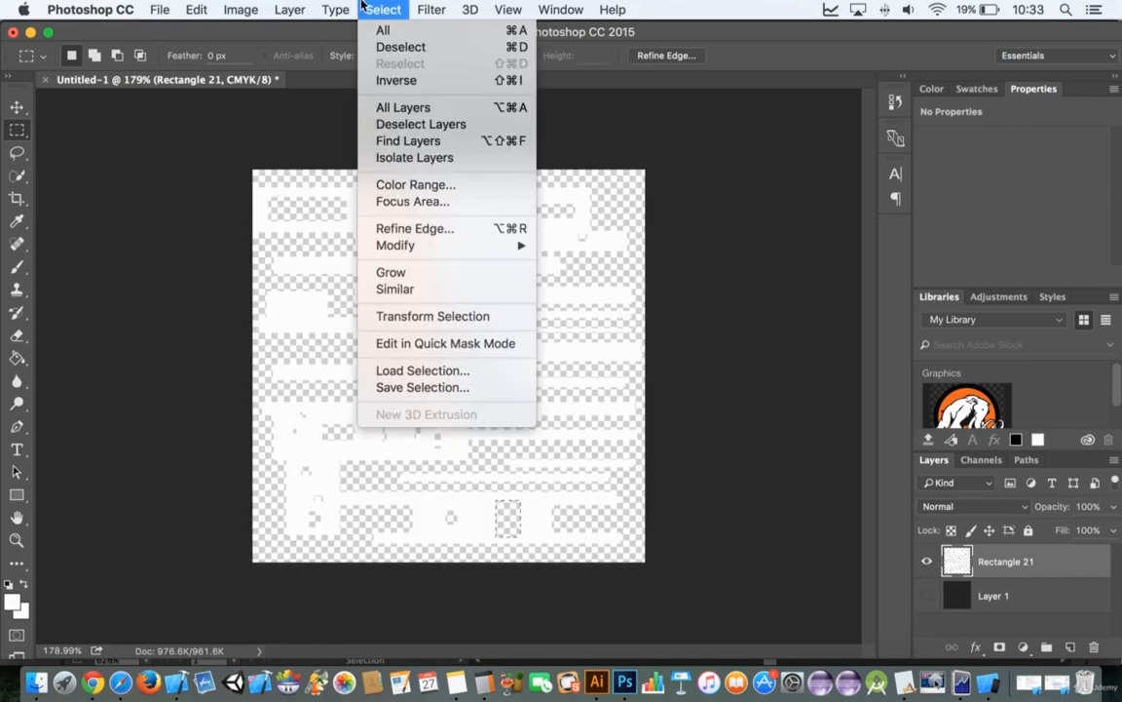
mouse_move(435, 7)
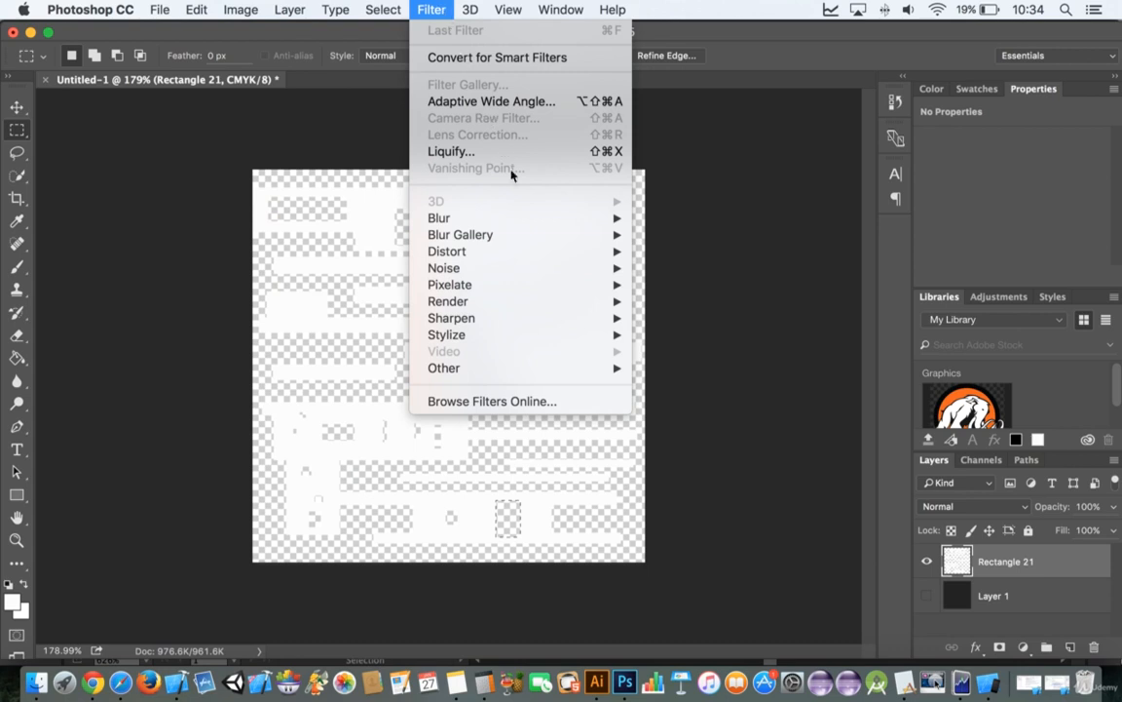
mouse_move(477, 251)
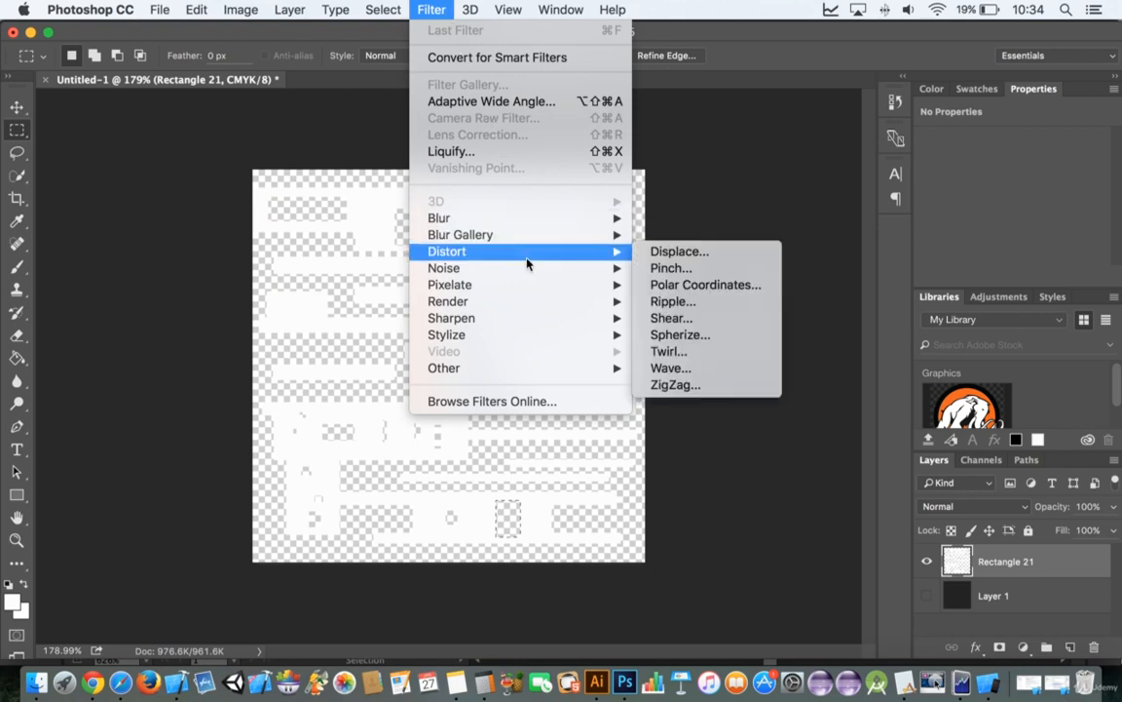
click(694, 288)
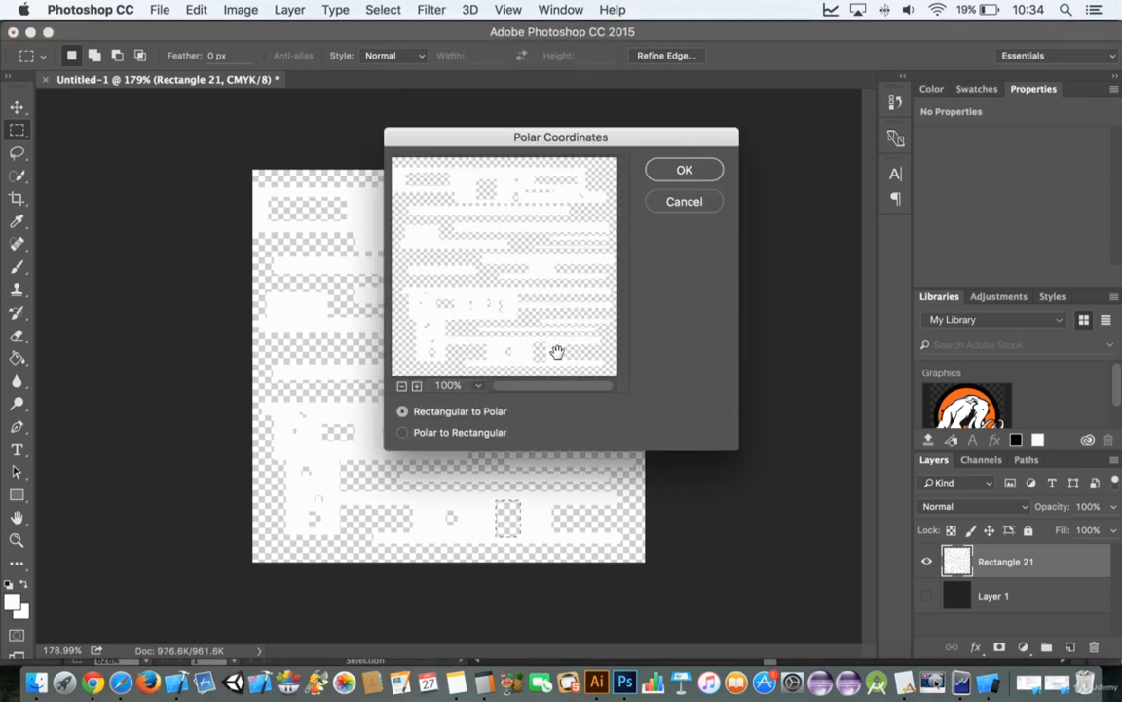
click(468, 433)
click(675, 205)
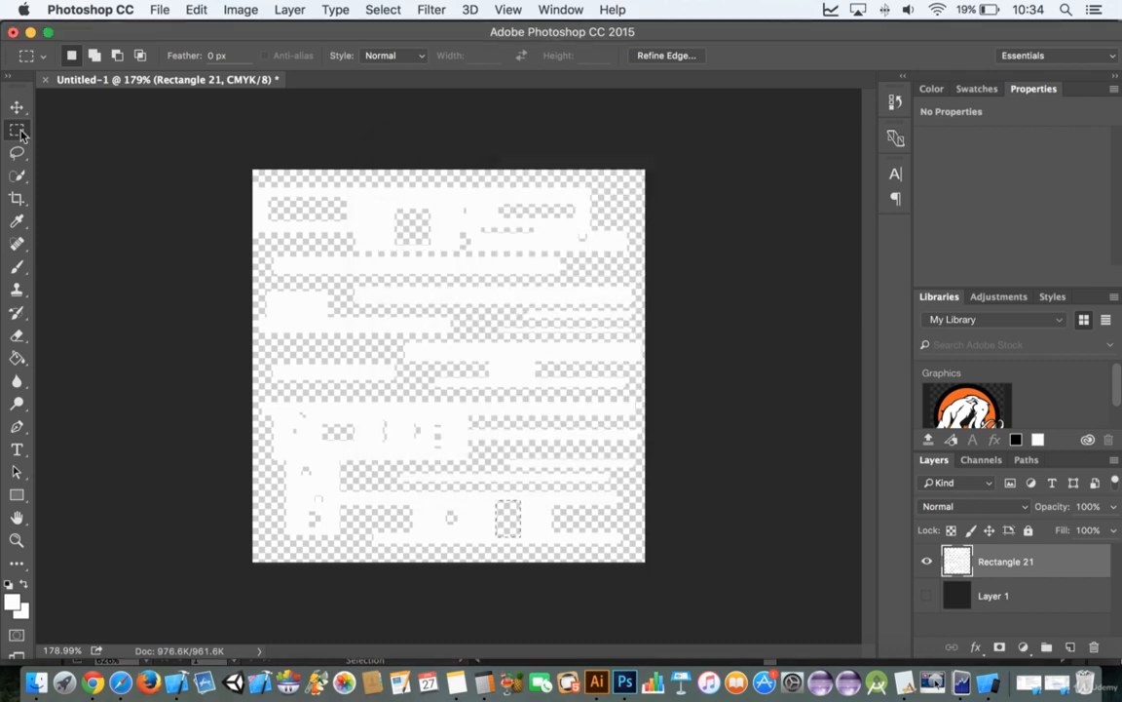
Clear the marquee selection and apply the Polar Coordinates distortion to the Rectangle 21 layer with Rectangular to Polar
drag(219, 166, 229, 159)
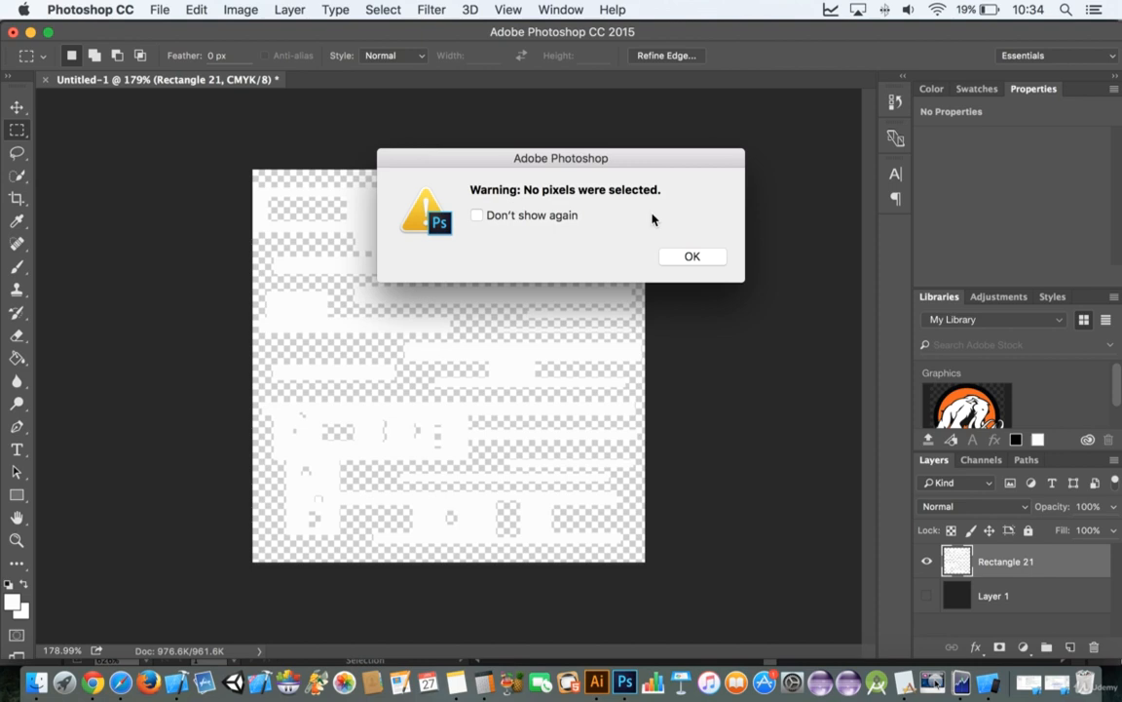
click(692, 257)
click(507, 10)
mouse_move(470, 9)
mouse_move(431, 10)
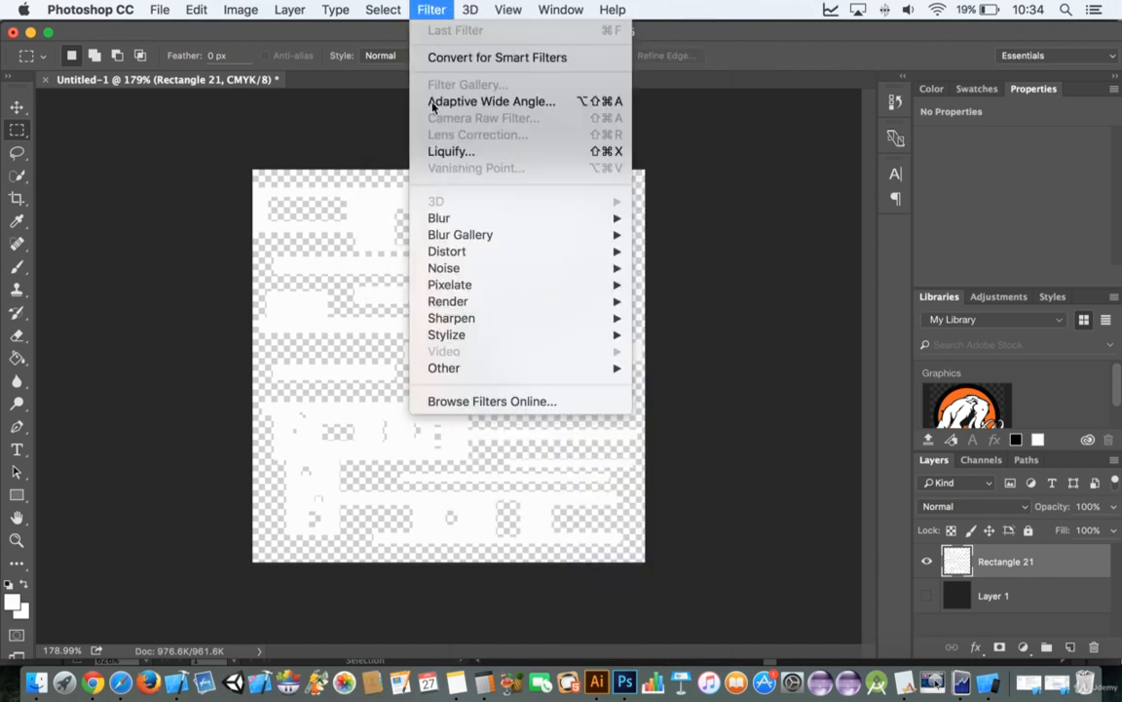
mouse_move(481, 256)
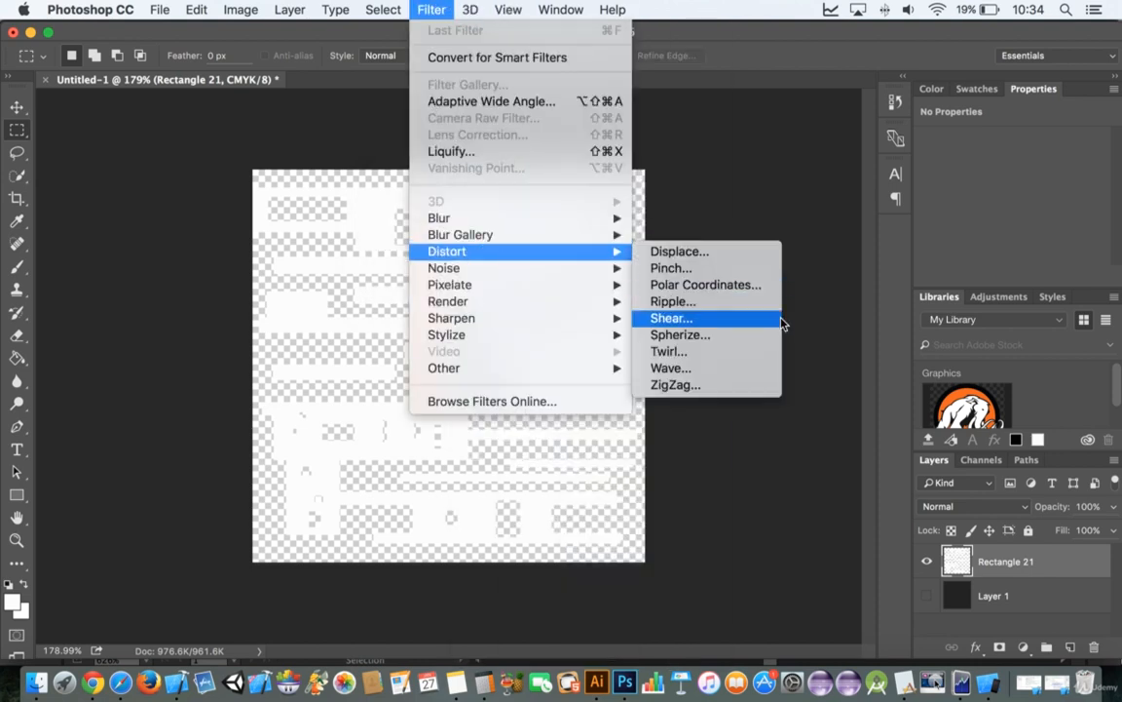
click(765, 285)
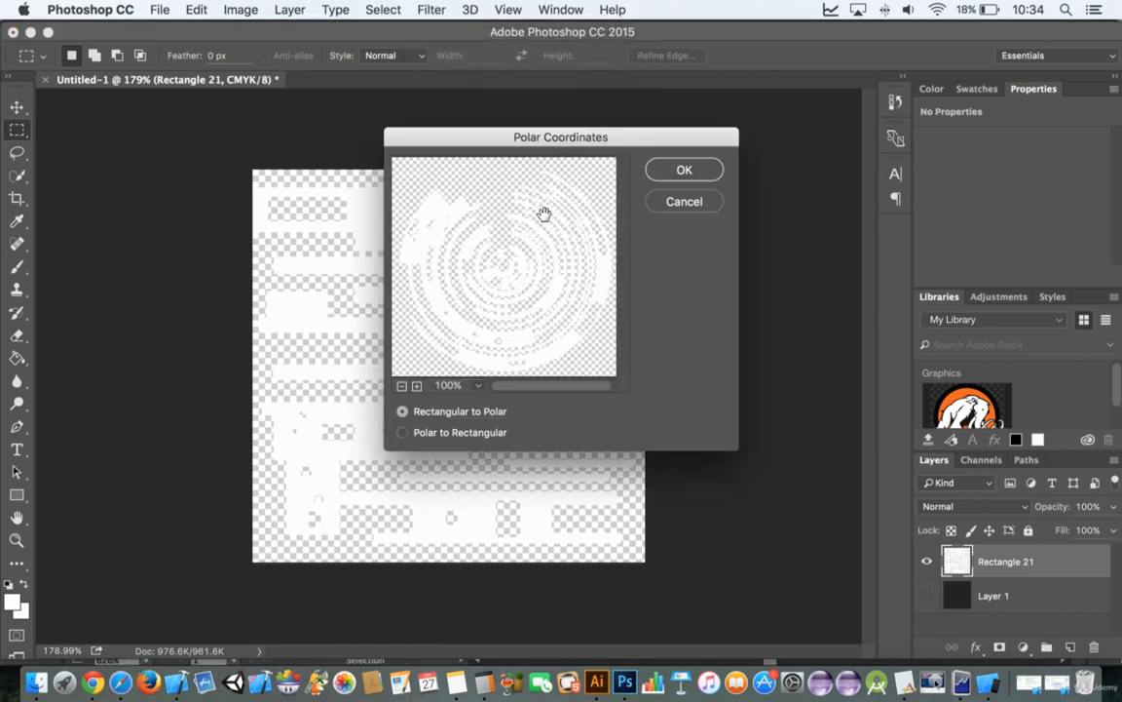
click(495, 432)
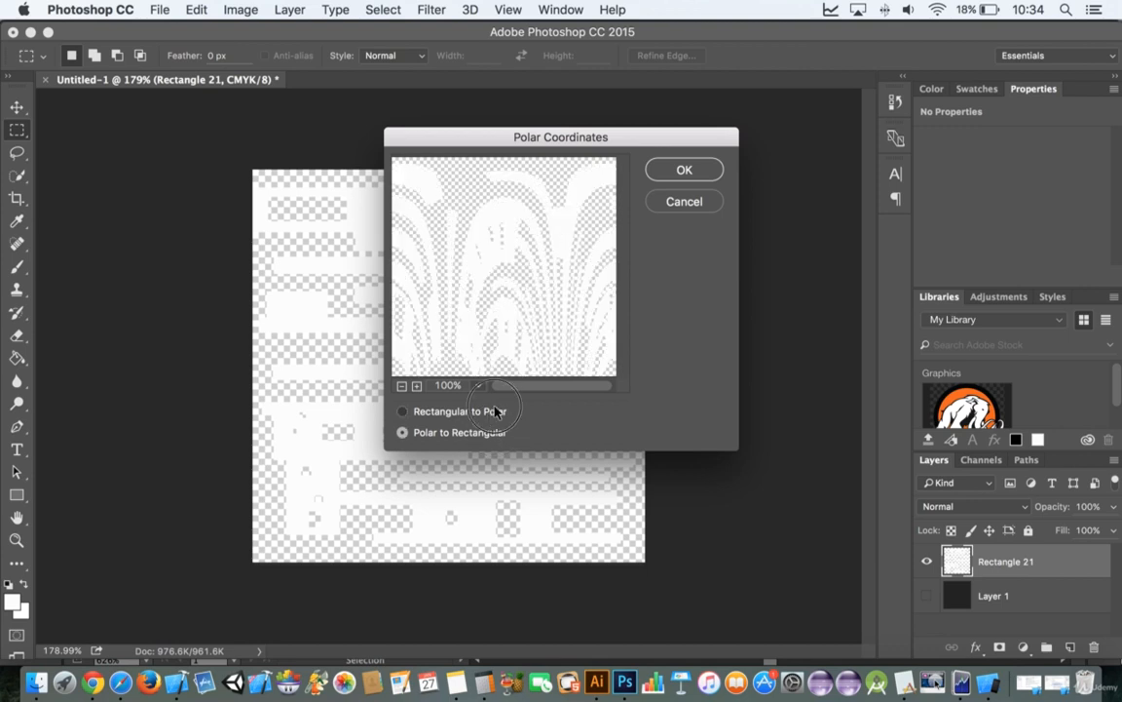
click(492, 410)
click(671, 170)
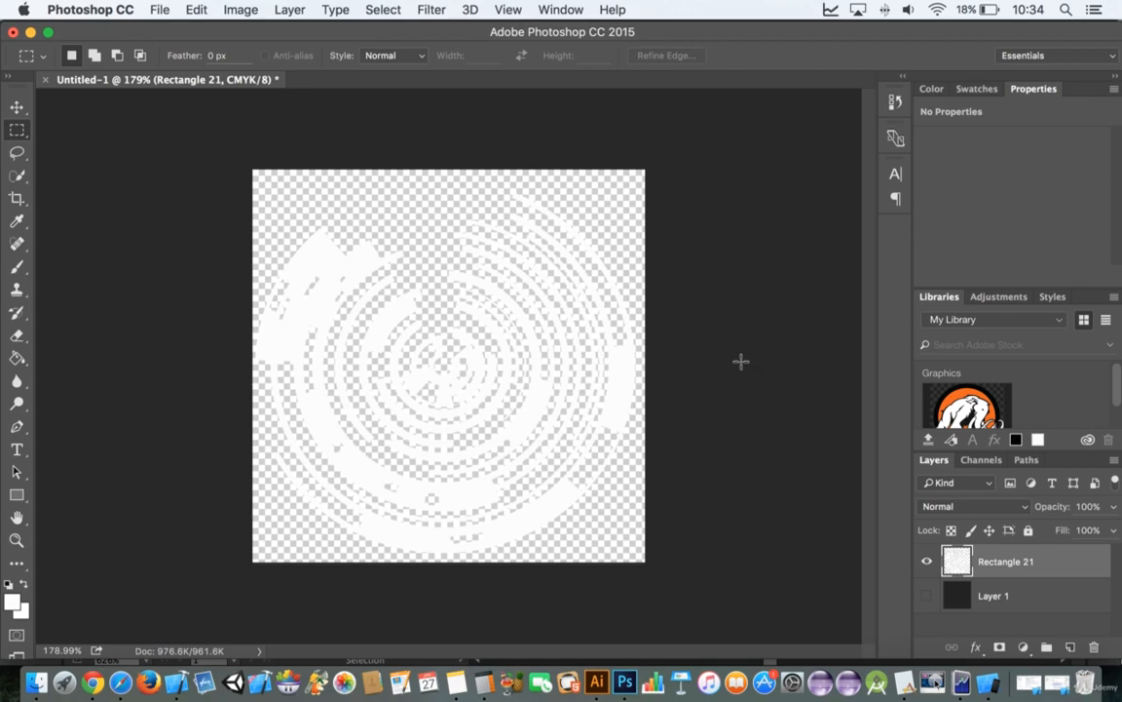
Check the circular pattern against the dark Layer 1 background, leaving Layer 1 hidden
click(930, 595)
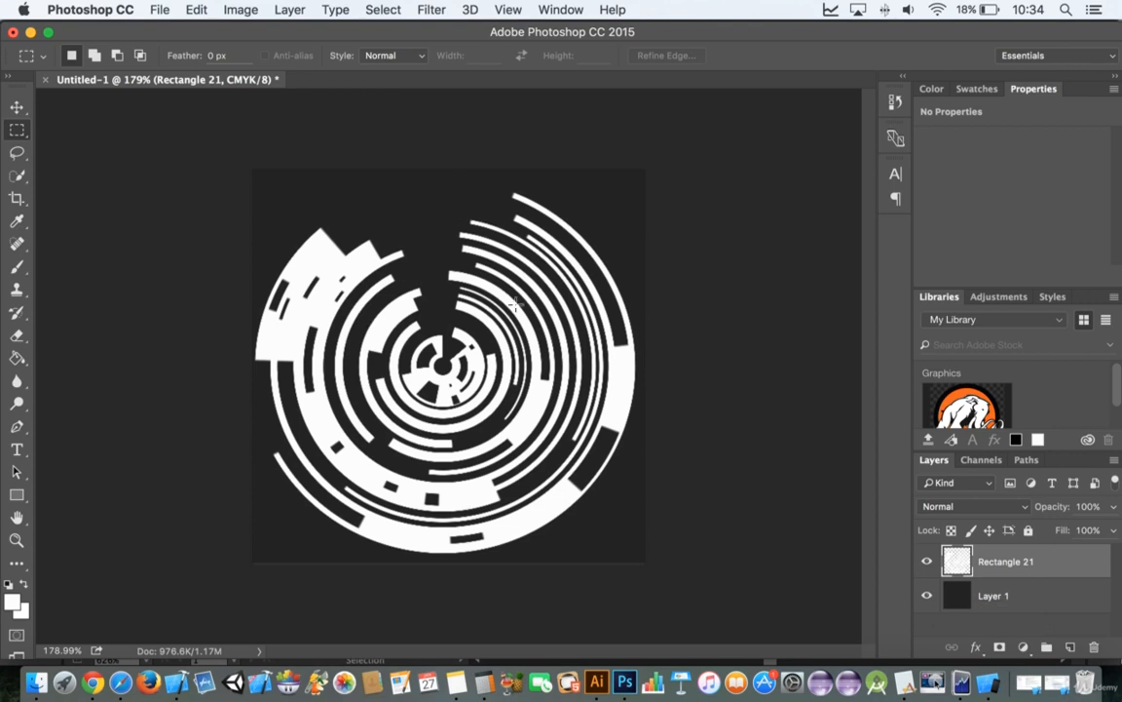
click(930, 596)
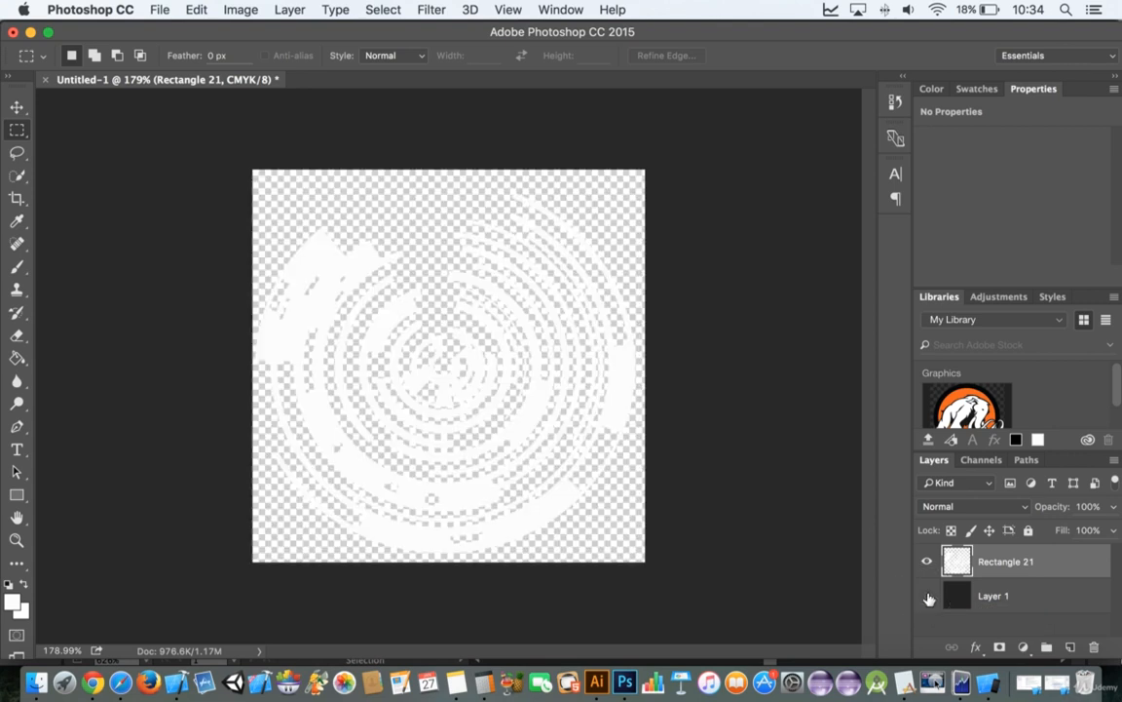
Switch to Illustrator and bring the dark ring with the near-white inner circle into view
click(594, 684)
scroll(639, 322, down, 2)
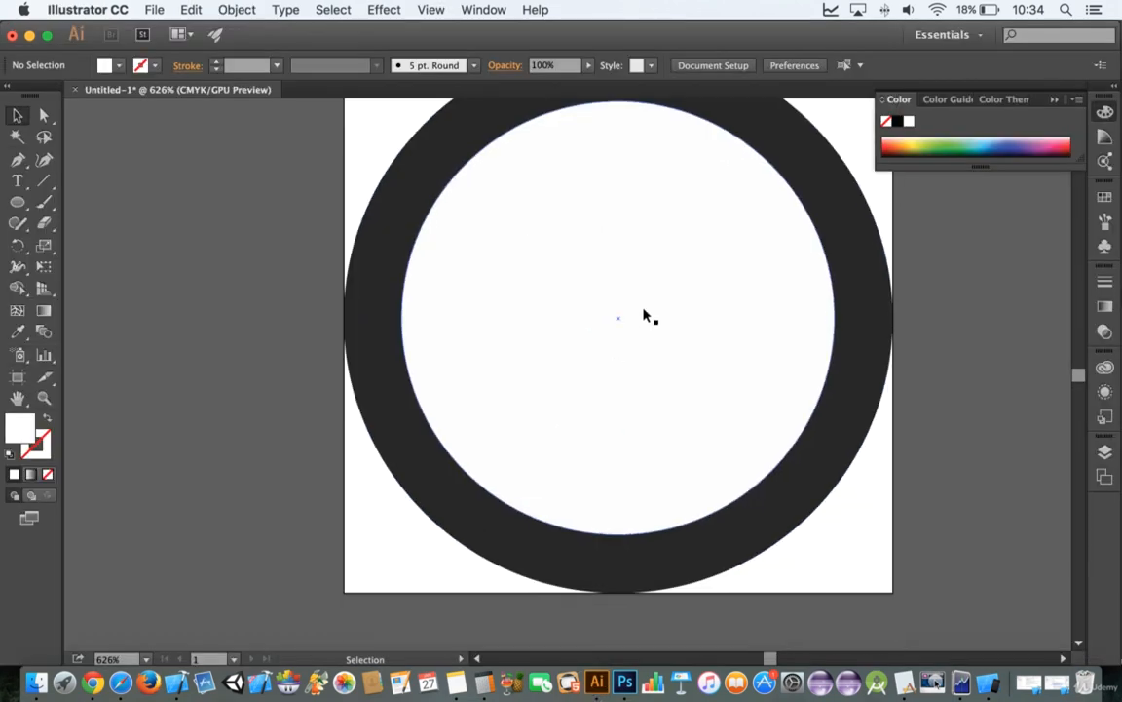
scroll(651, 562, up, 2)
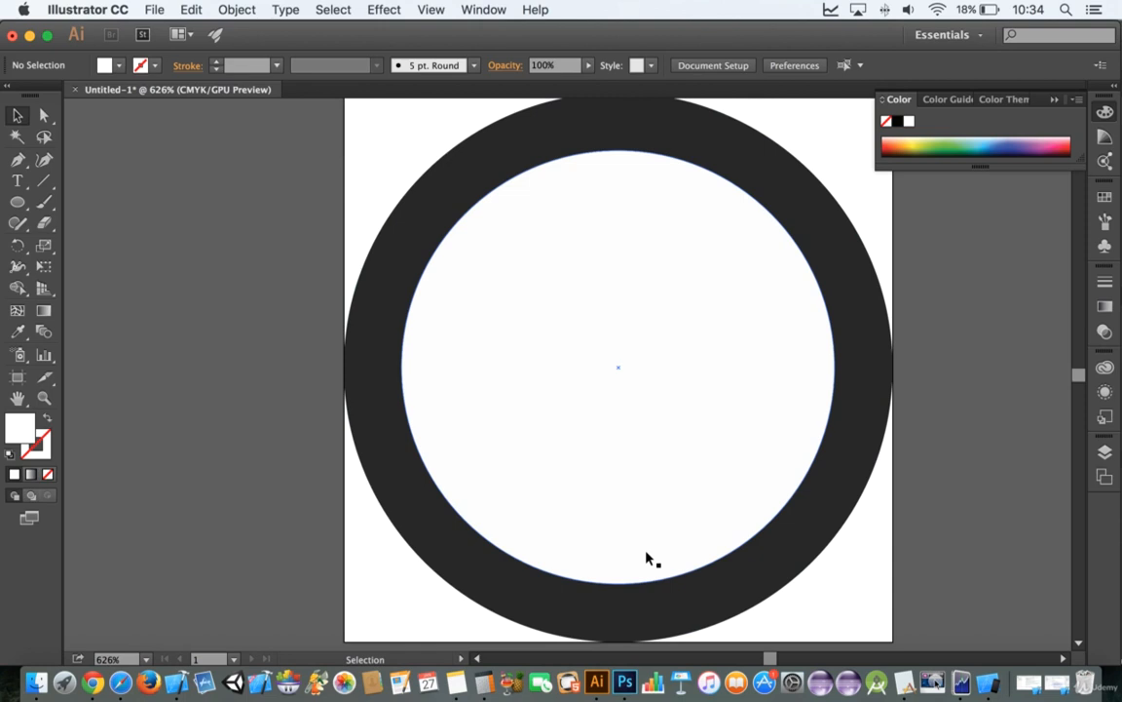
scroll(666, 552, down, 2)
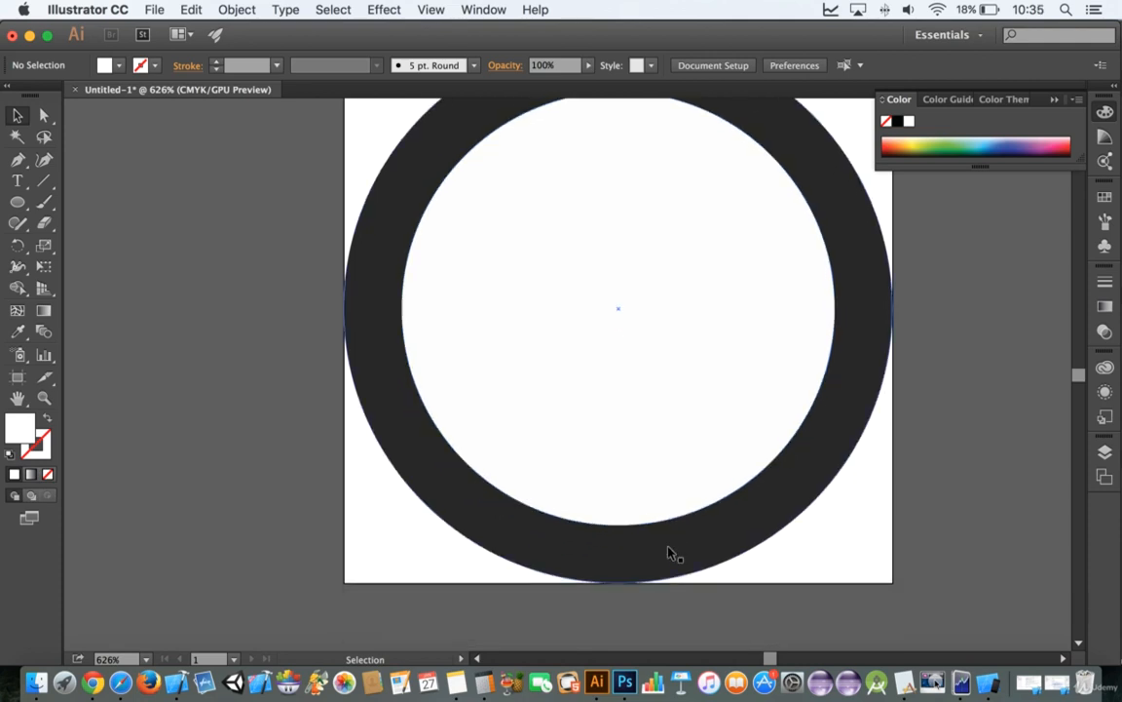
scroll(670, 551, up, 6)
scroll(671, 551, down, 3)
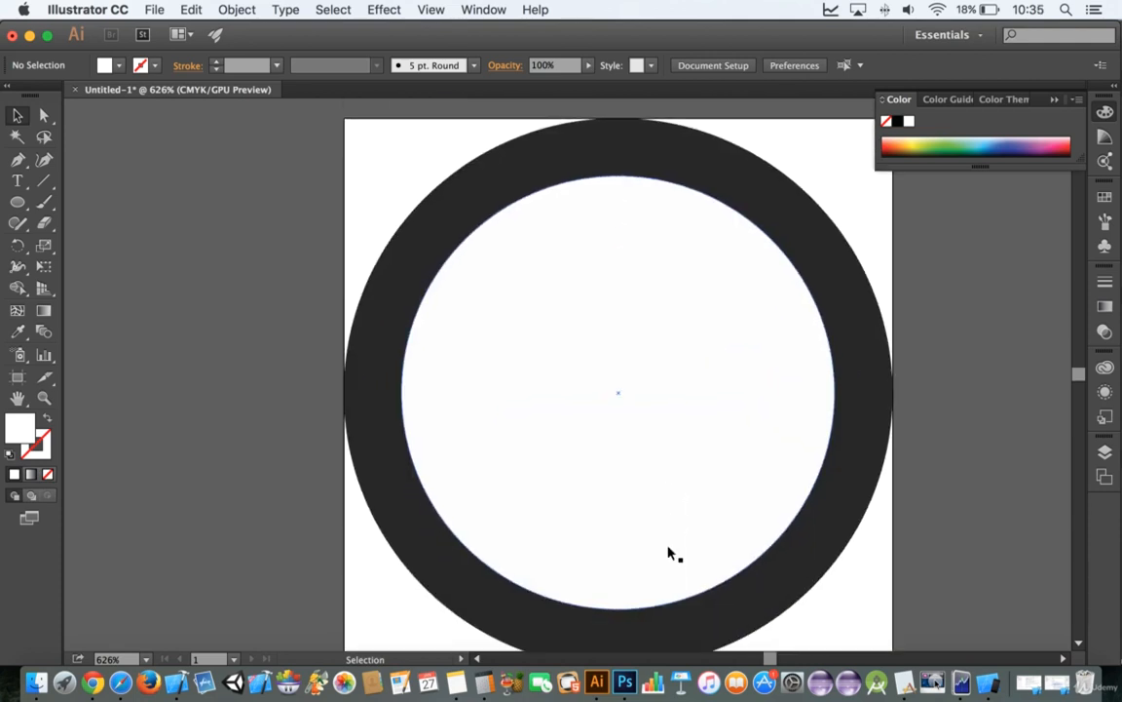